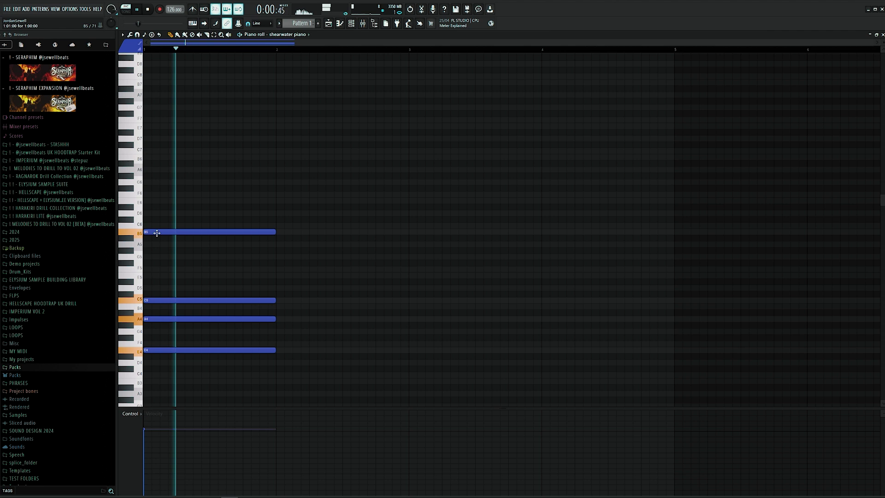
Move the chord's highest note up to E6, then duplicate the whole chord into the next bar.
left_click_drag(153, 212, 160, 199)
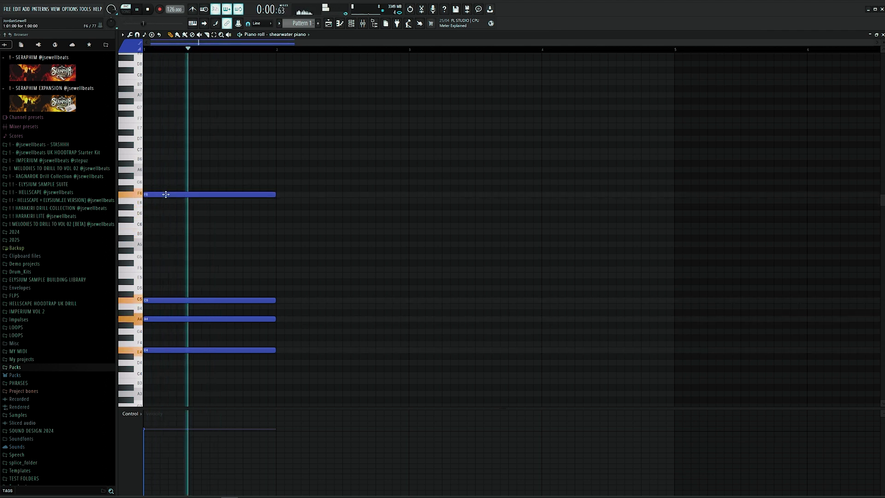
key("space")
key("ctrl+a")
key("ctrl+b")
key("space")
Strum the stacked chord notes and trim their ends so each chord stops just before the next one.
left_click_drag(422, 172, 182, 369)
key("alt+s")
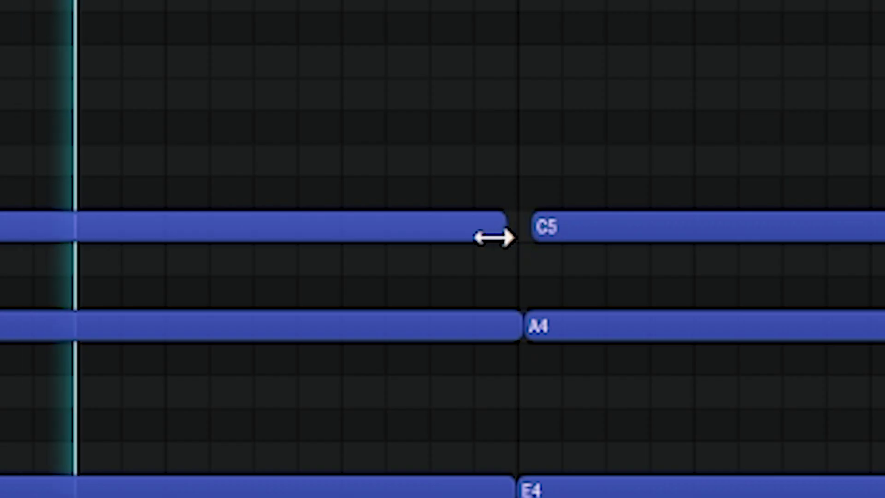
left_click_drag(494, 238, 490, 238)
left_click_drag(509, 321, 487, 323)
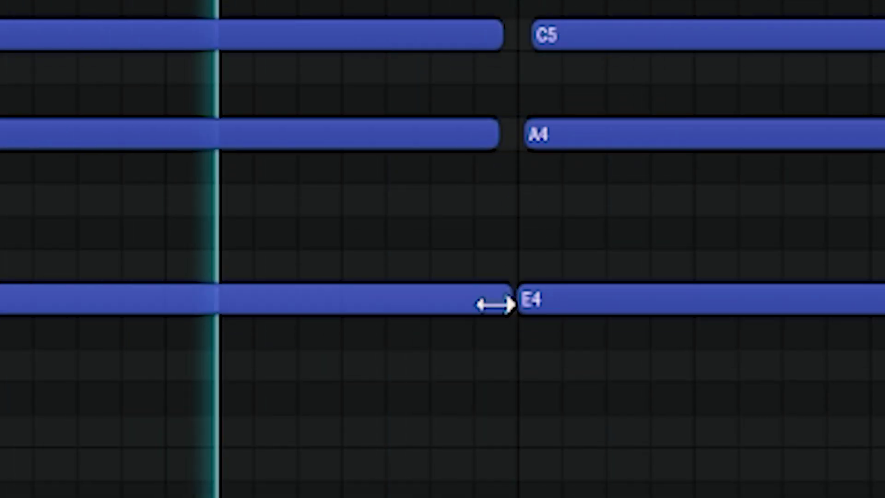
left_click_drag(497, 495, 477, 495)
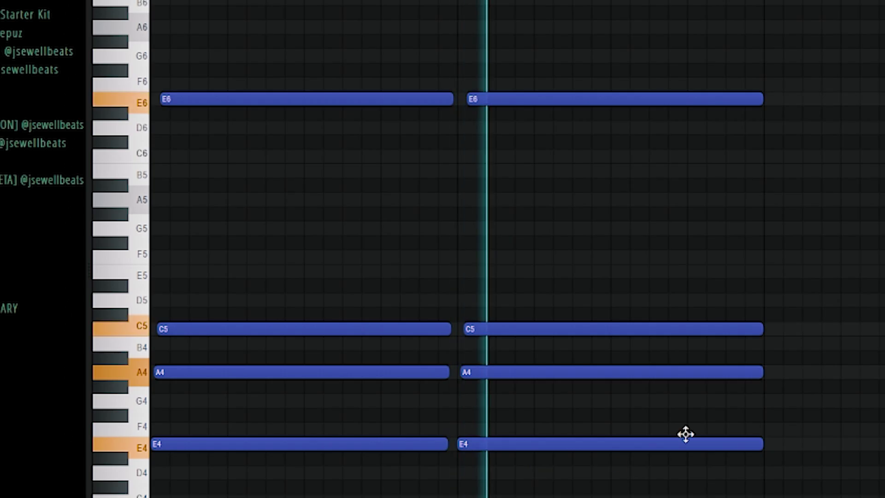
left_click_drag(761, 329, 757, 329)
left_click_drag(761, 98, 758, 106)
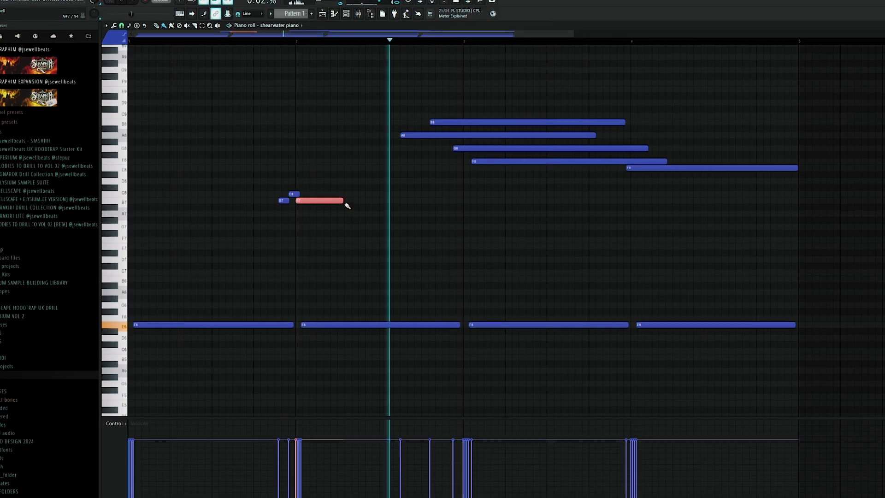
Lengthen the B7 melody note at the start of bar 2 until it meets the A8 note.
left_click_drag(346, 204, 401, 204)
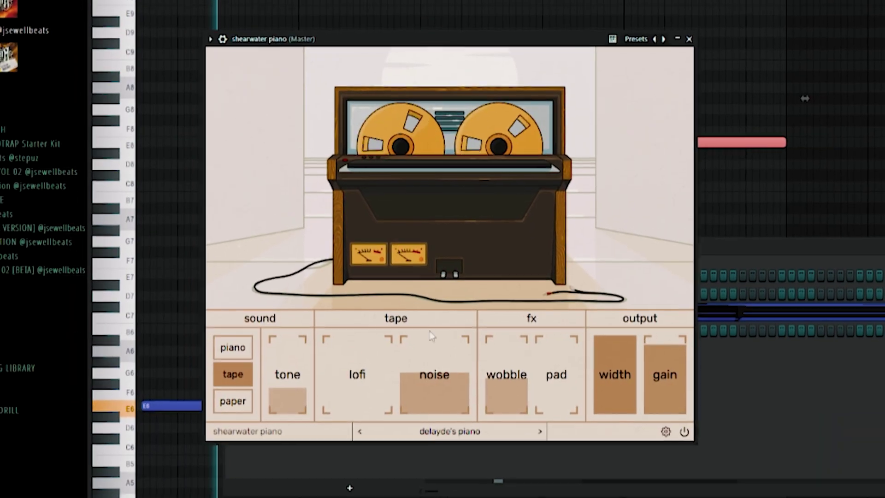
Load the modest cassette artist preset in the shearwater piano.
left_click(447, 423)
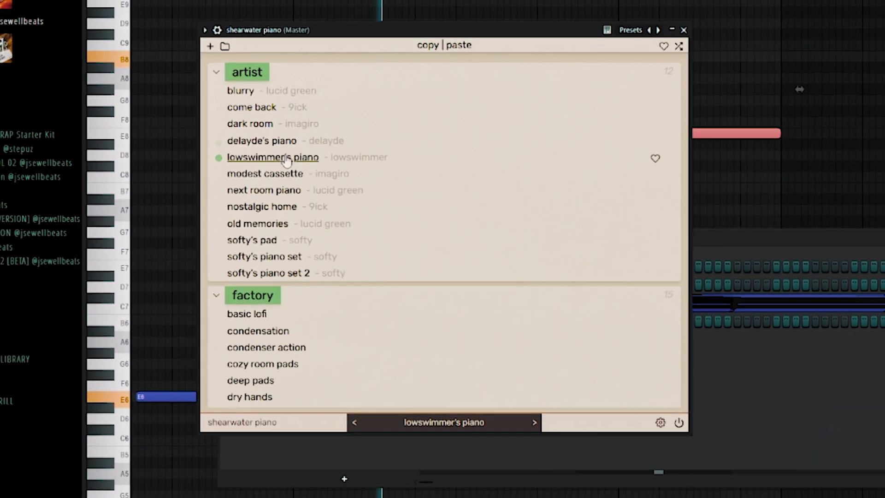
left_click(304, 174)
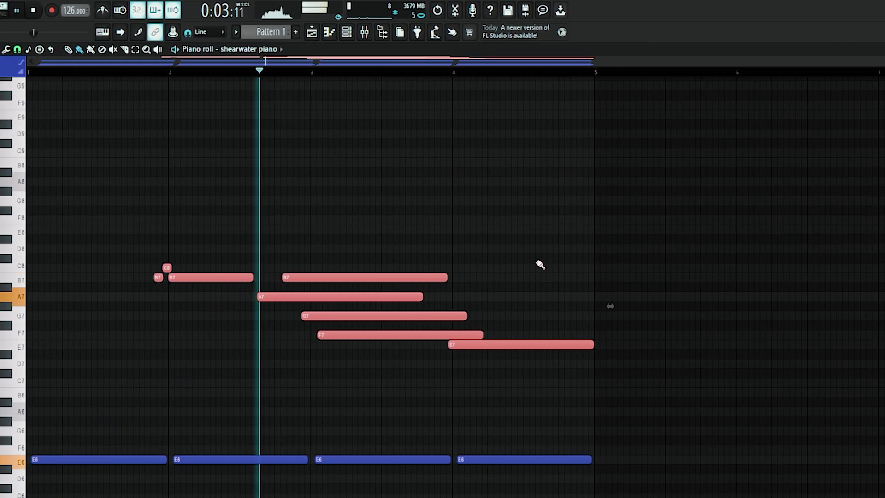
scroll(510, 263, "down", 4)
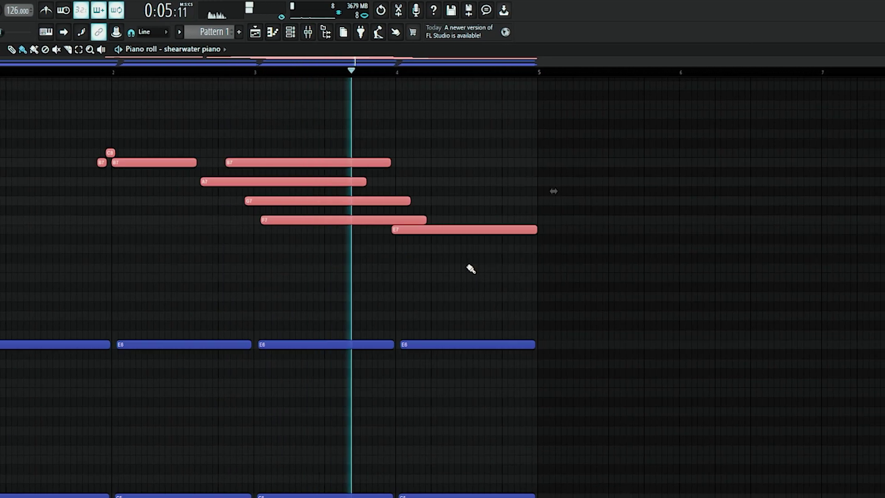
scroll(465, 269, "down", 4)
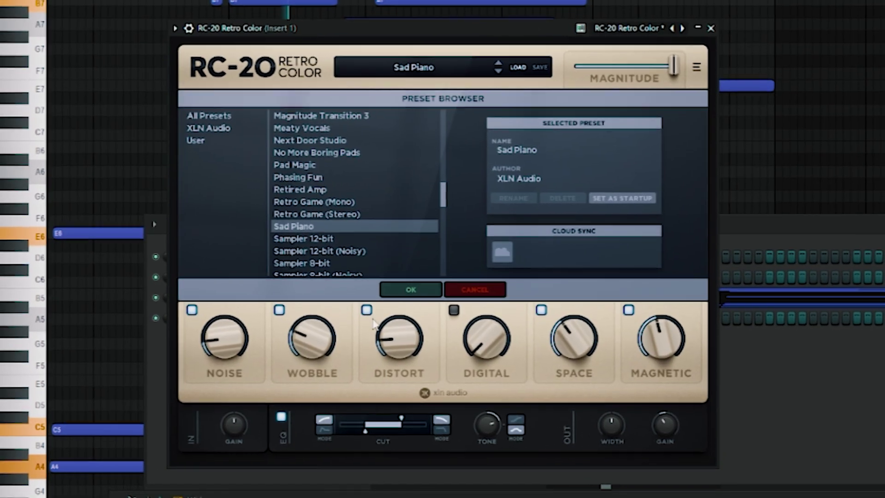
Lower the Space amount and raise the Noise amount of the Sad Piano preset in RC-20 Retro Color.
left_click_drag(560, 346, 563, 363)
left_click_drag(234, 339, 234, 329)
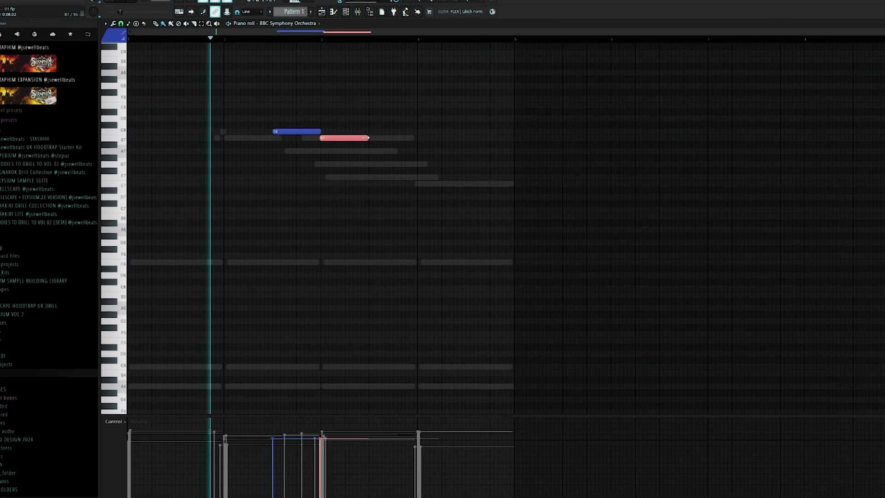
Extend the B7 string note to about bar 4, adjust the C8 note before it, and open the orchestra's preset list.
left_click_drag(368, 138, 418, 137)
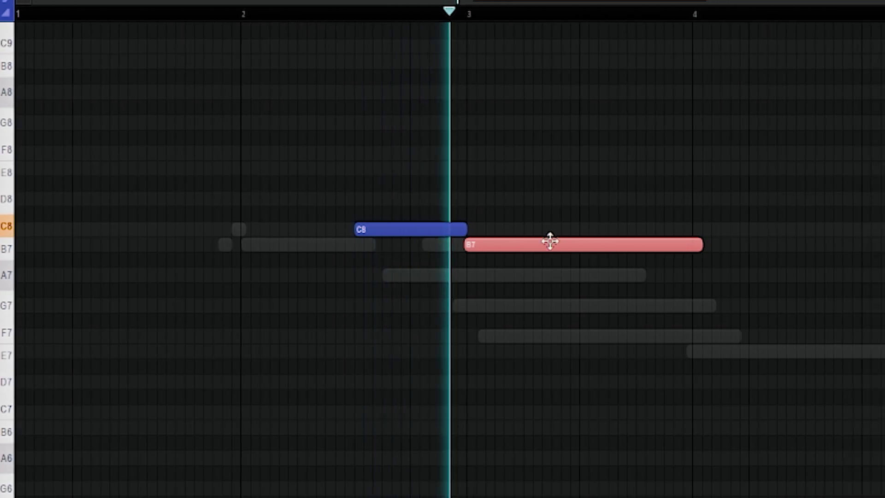
left_click_drag(344, 231, 351, 231)
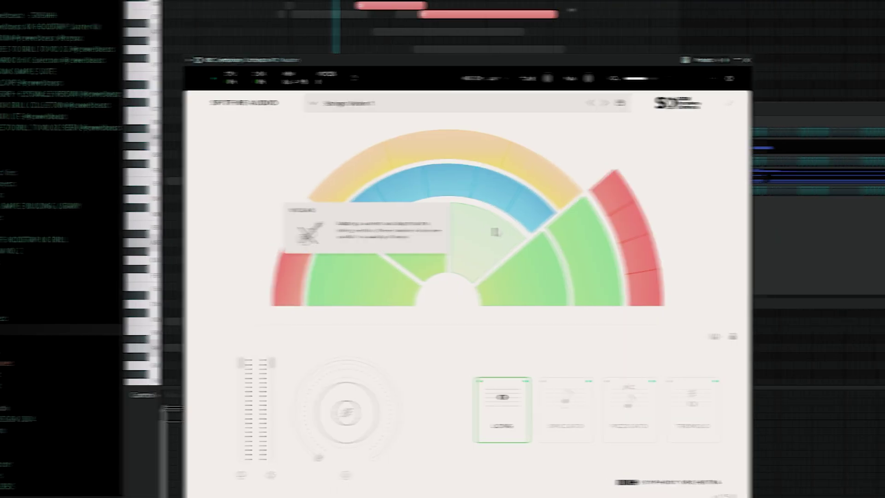
left_click(382, 104)
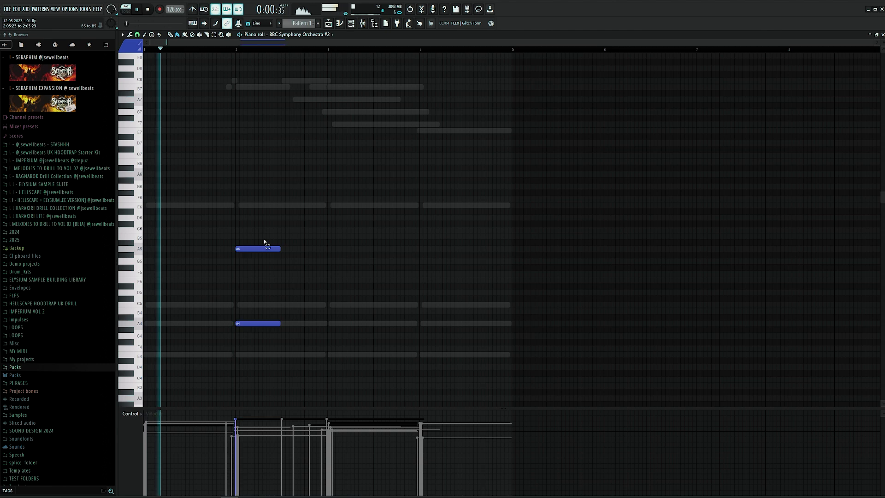
Raise both bar 2 string notes by one octave and copy the pair to the start of bar 4.
key("ctrl+a")
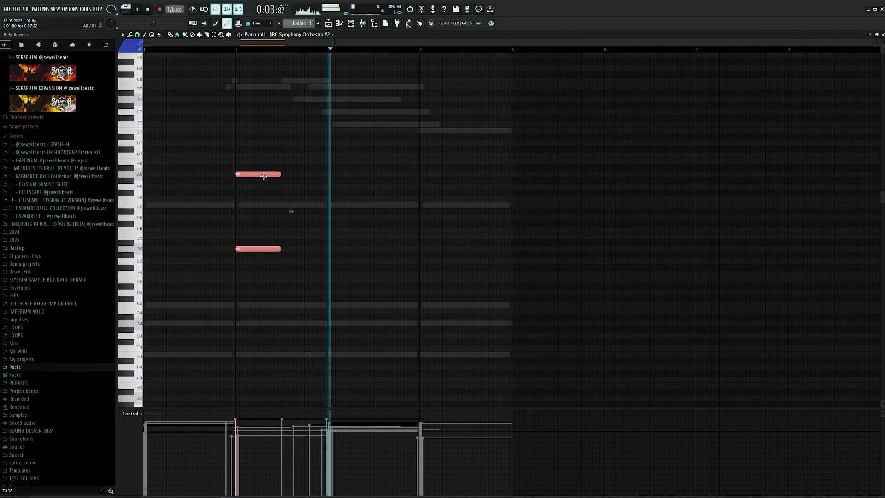
left_click_drag(264, 176, 448, 175)
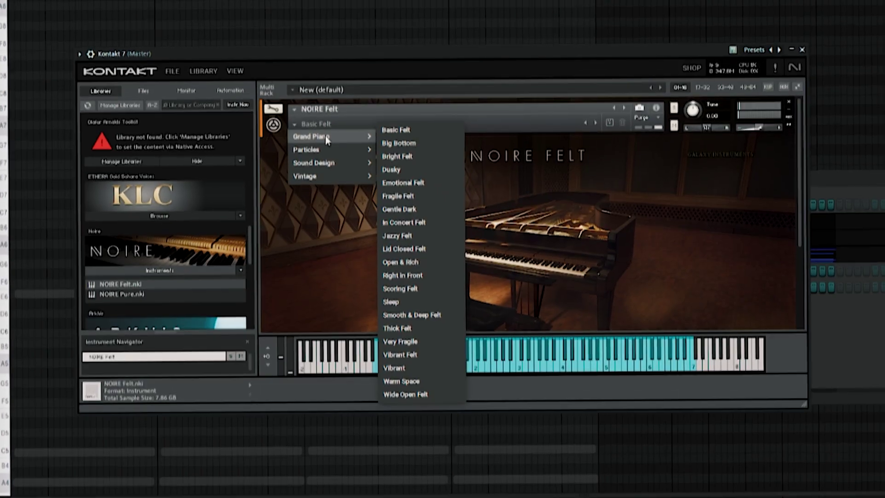
Load the Vintage preset All Noises On for NOIRE Felt in Kontakt.
mouse_move(358, 177)
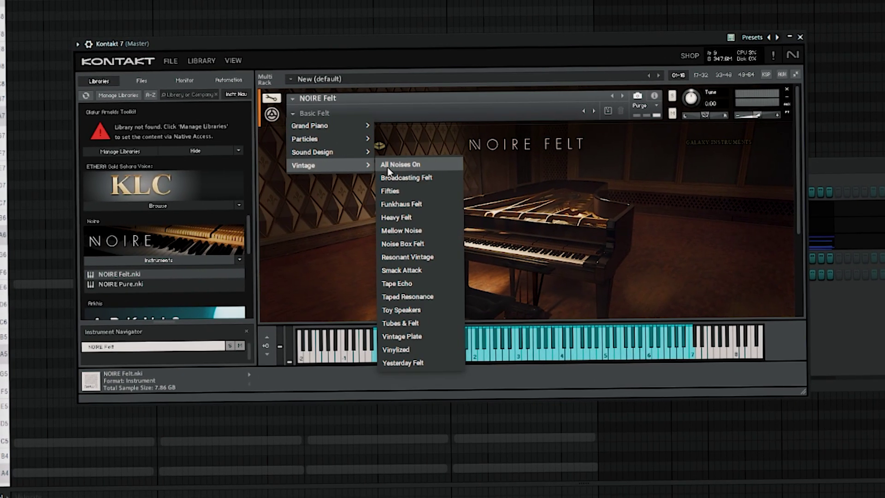
left_click(387, 169)
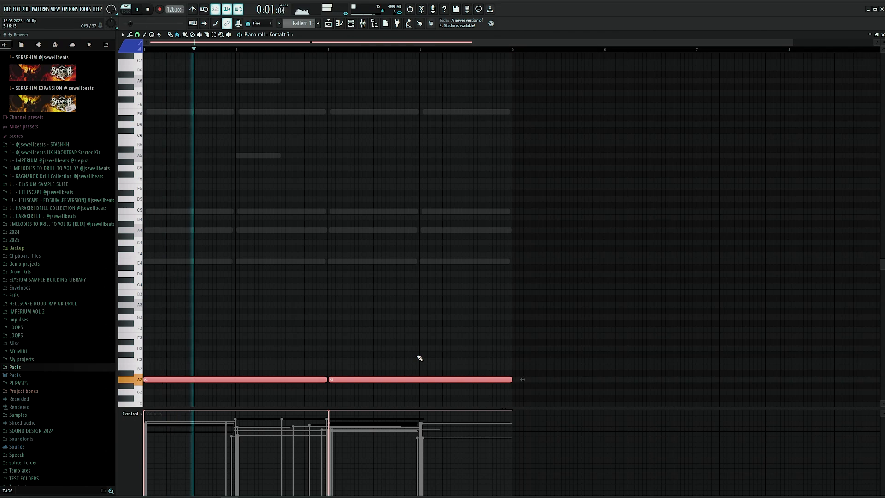
Add a descending run of short E6, D6, C6 and B5 felt piano notes towards the end of bar 4.
left_click(393, 301, "ctrl")
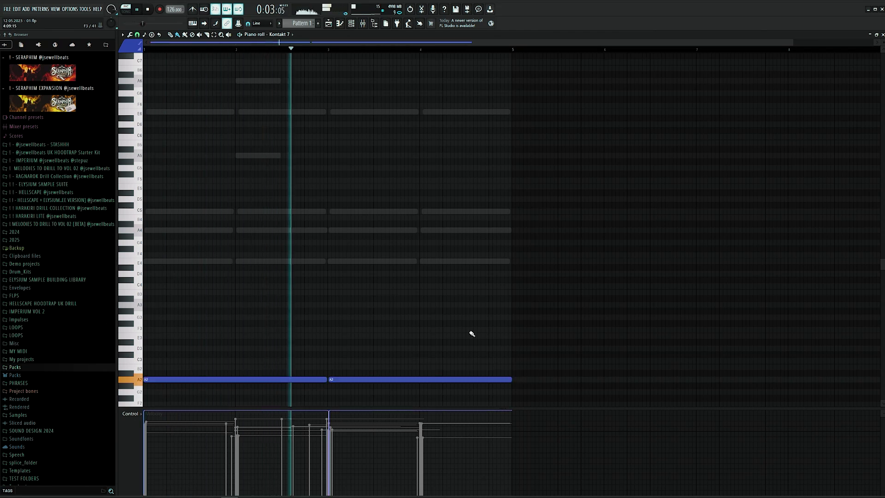
scroll(514, 383, "up", 5)
key("c")
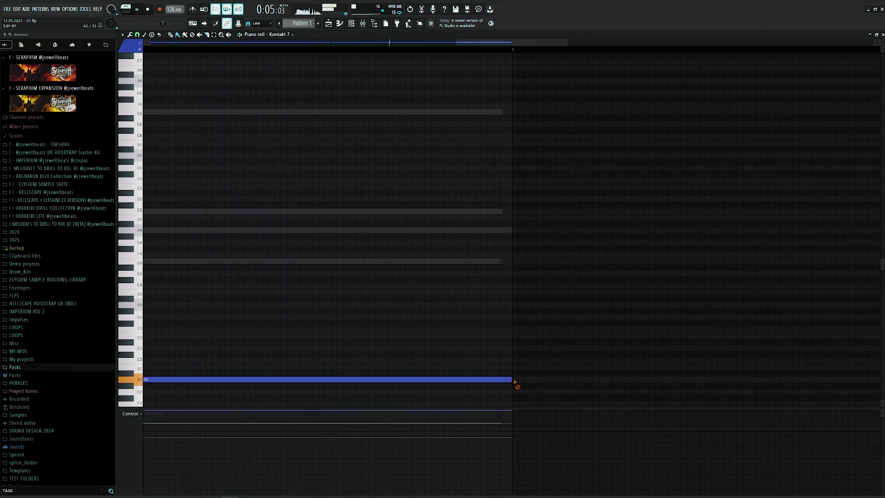
scroll(498, 363, "down", 5)
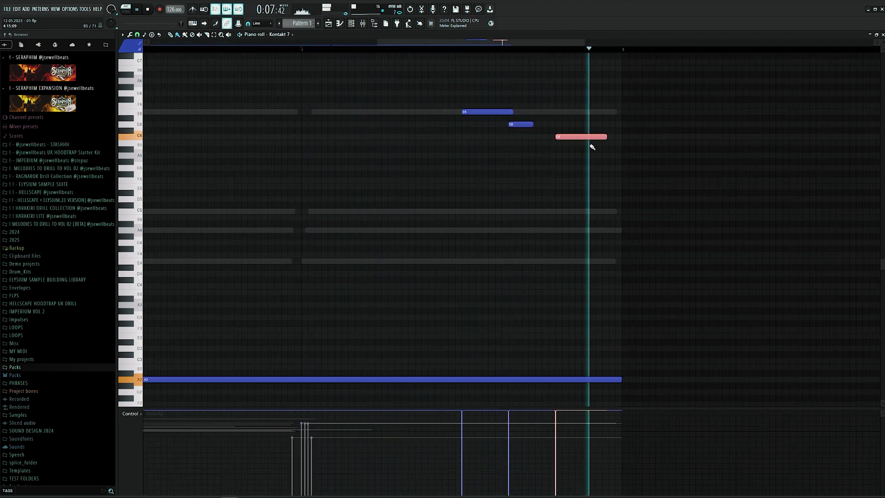
left_click(588, 146)
key("space")
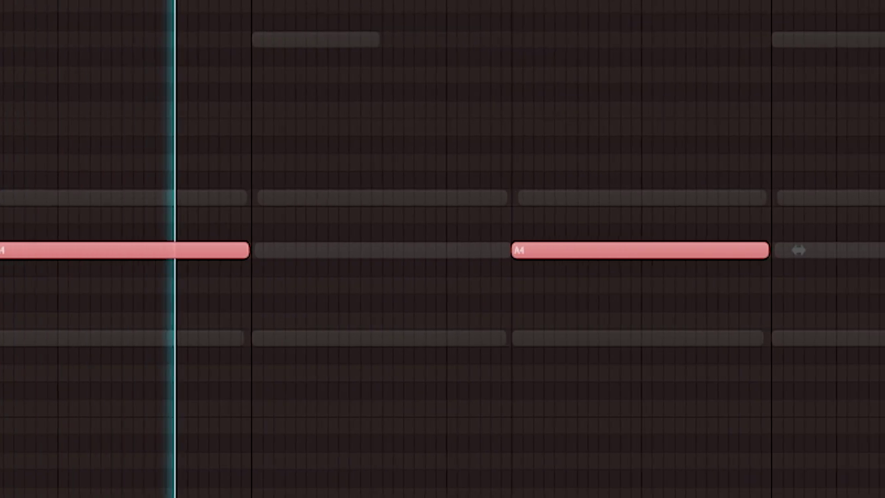
Lower the highest string note in bar 4 to G7.
left_click(619, 250)
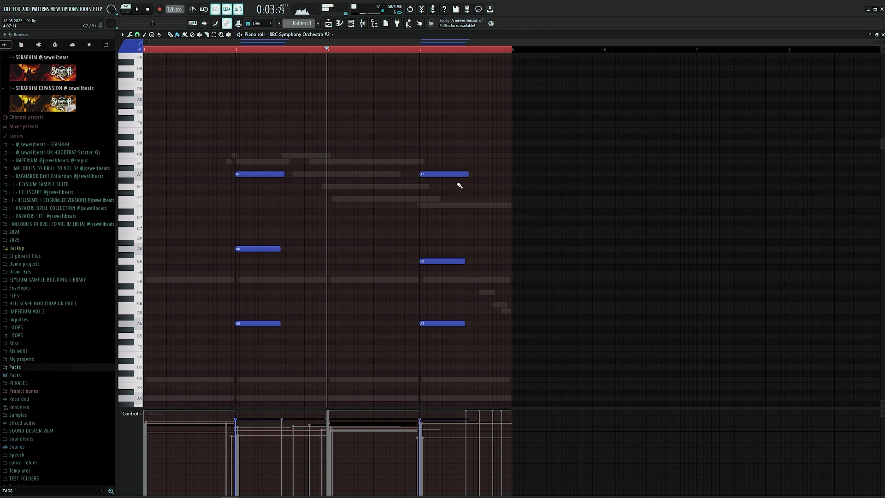
left_click_drag(442, 177, 441, 191)
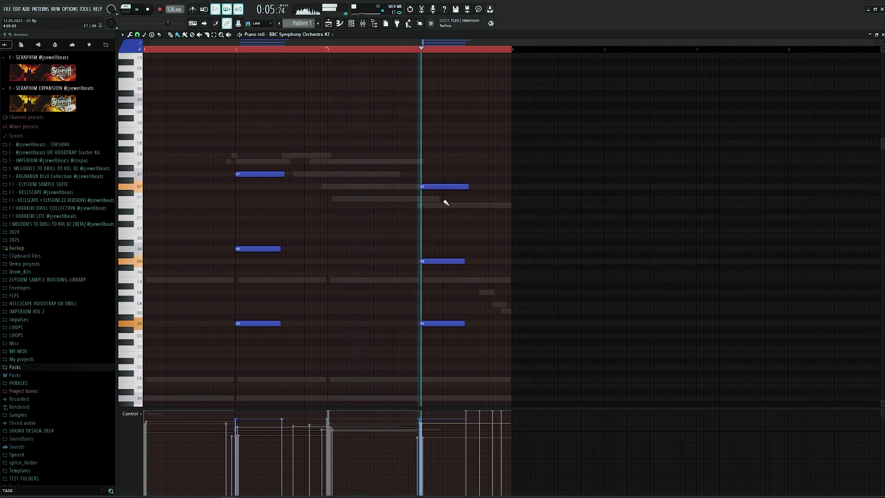
scroll(446, 203, "up", 3)
scroll(446, 215, "down", 3)
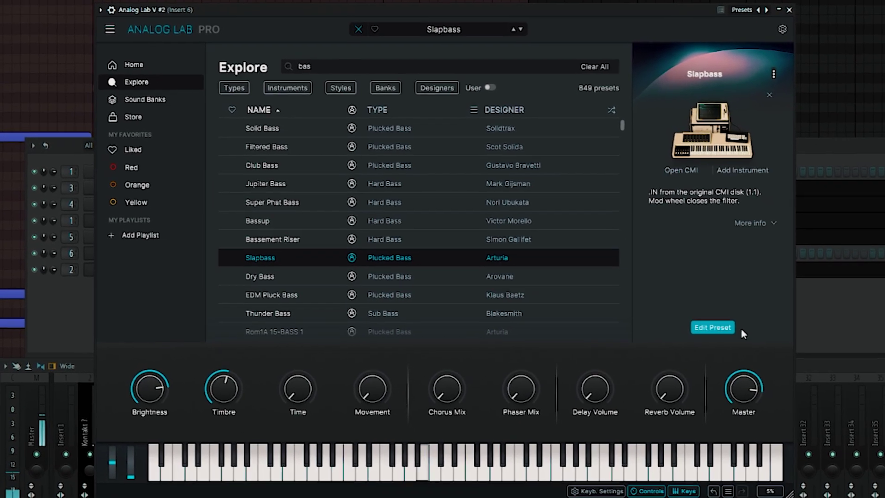
Add a short B4 bass note leading into bar 3 and shift the copied bass phrase to start at bar 5.
left_click(839, 305)
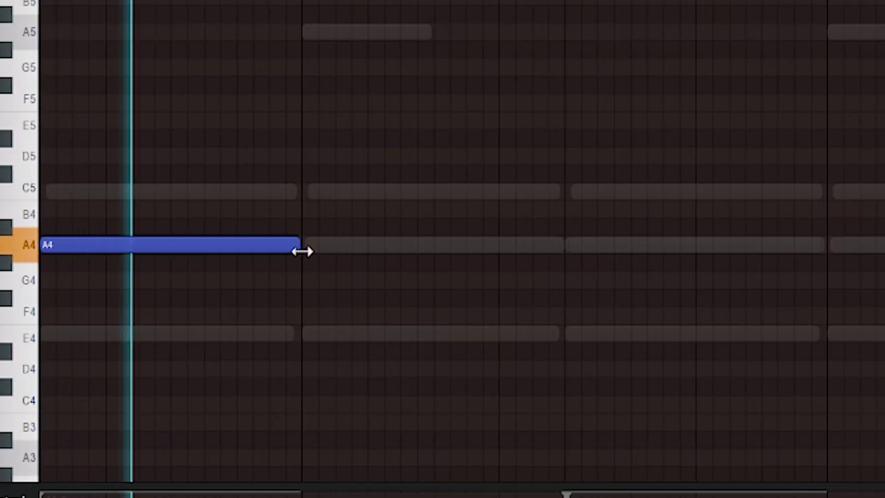
left_click(507, 247)
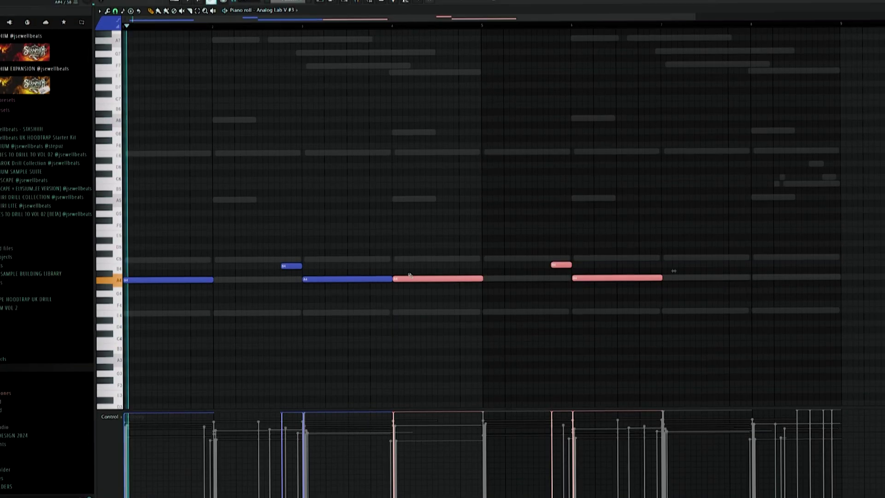
left_click_drag(433, 283, 511, 284)
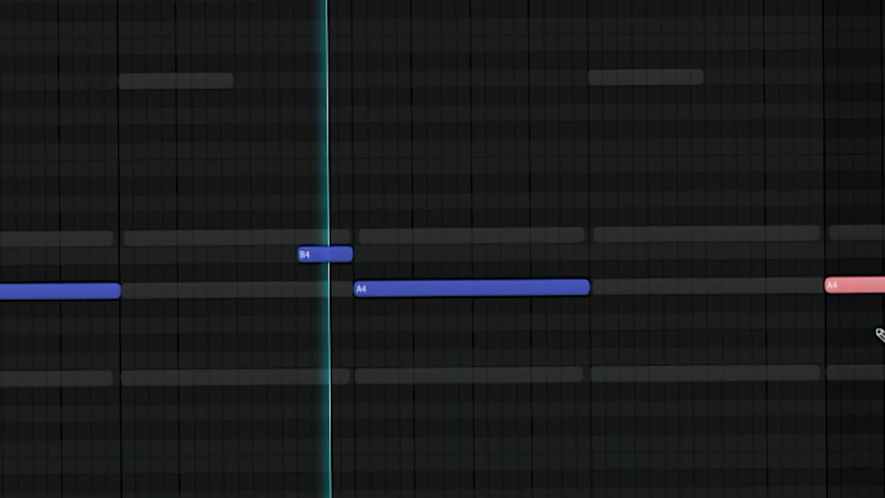
key("ctrl+d")
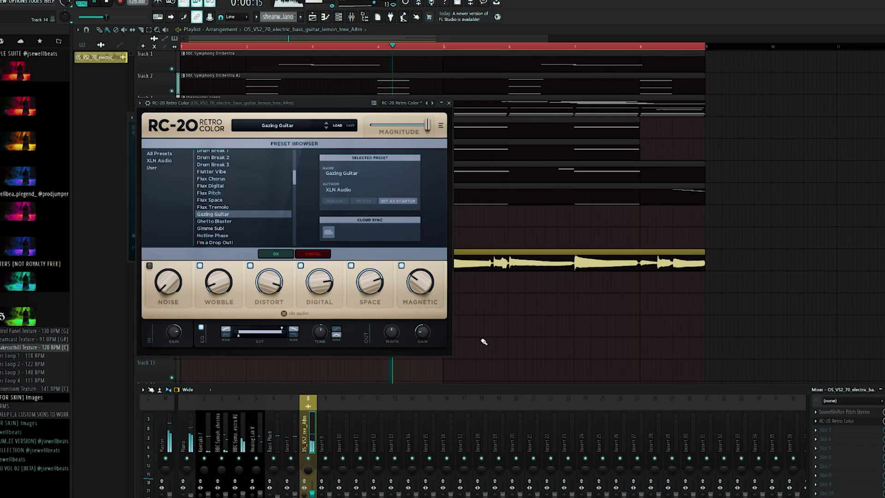
Close the RC-20 Retro Color window of the bass guitar sample and the piano's Fruity parametric EQ 2 window.
left_click(450, 102)
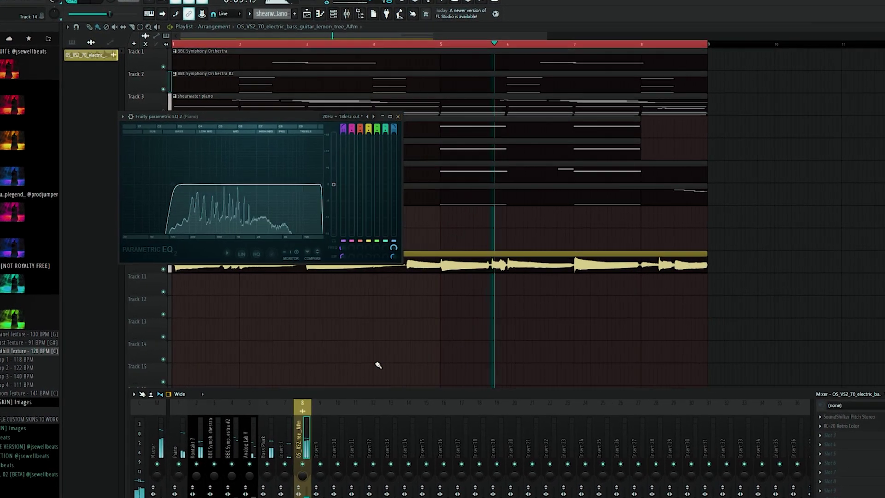
left_click(397, 117)
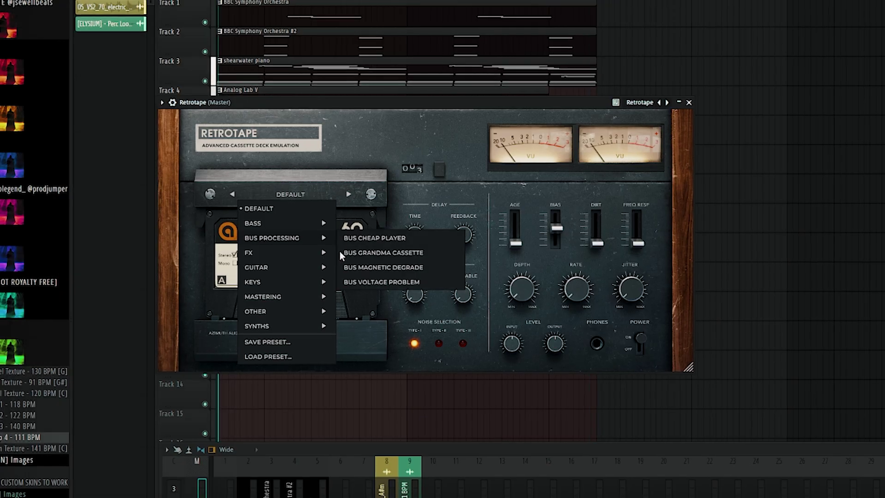
Load the BUS GRANDMA CASSETTE preset in Retrotape on the master and step forward to the following preset.
left_click(382, 269)
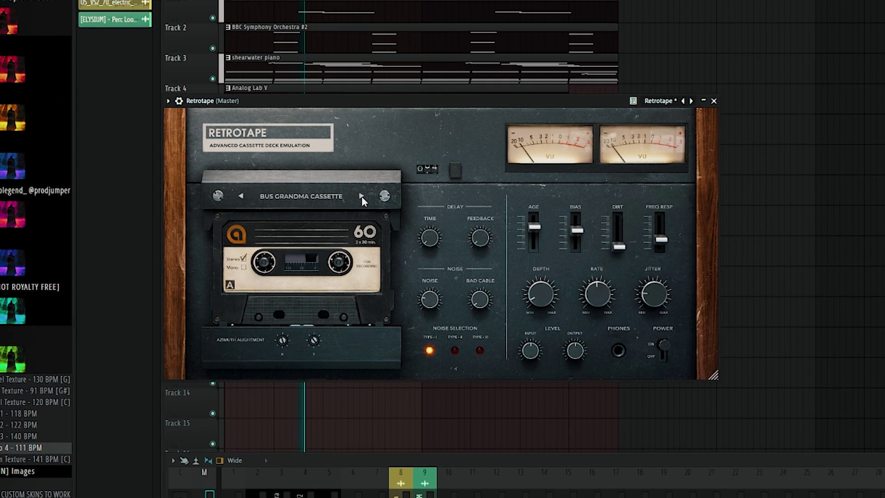
left_click(364, 198)
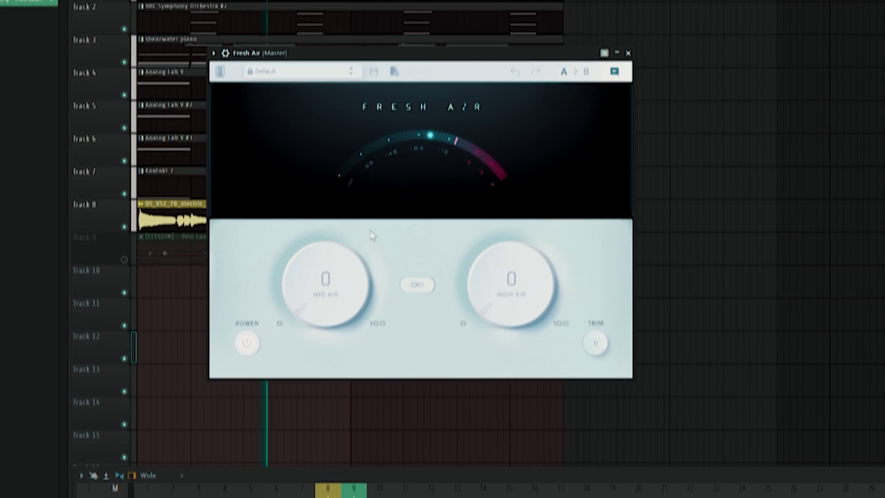
Raise both the Mid Air and High Air amounts in Fresh Air on the master.
left_click_drag(328, 286, 328, 266)
left_click_drag(494, 299, 496, 278)
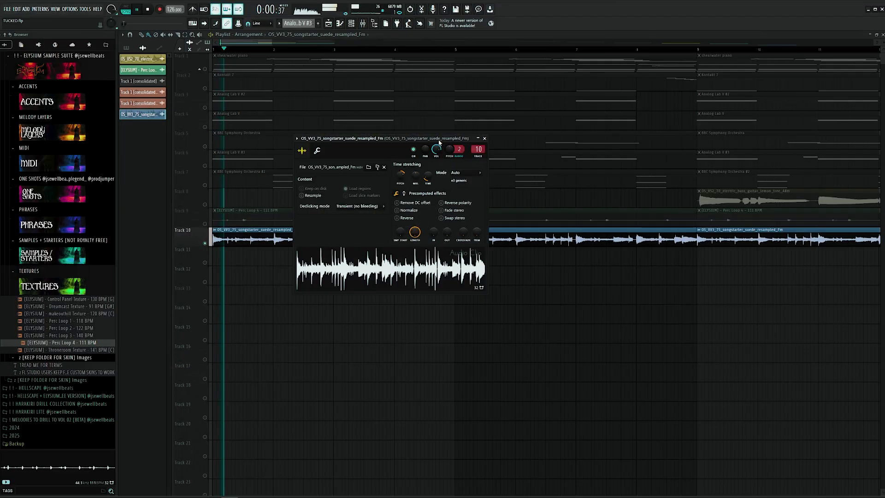
Move the songstarter sample's settings window below its Track 10 clip.
left_click_drag(440, 149, 474, 265)
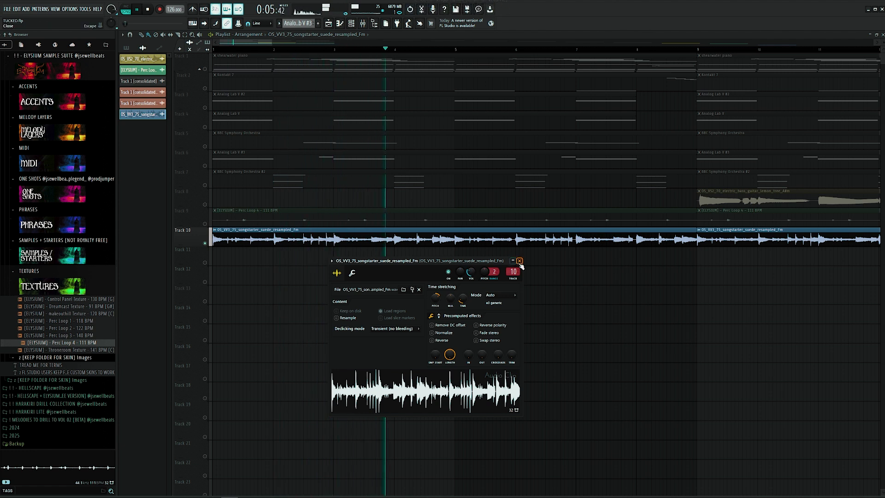
Close the songstarter sample's settings window, then review the Retrotape effect on its mixer track and close it.
left_click(519, 261)
left_click(364, 25)
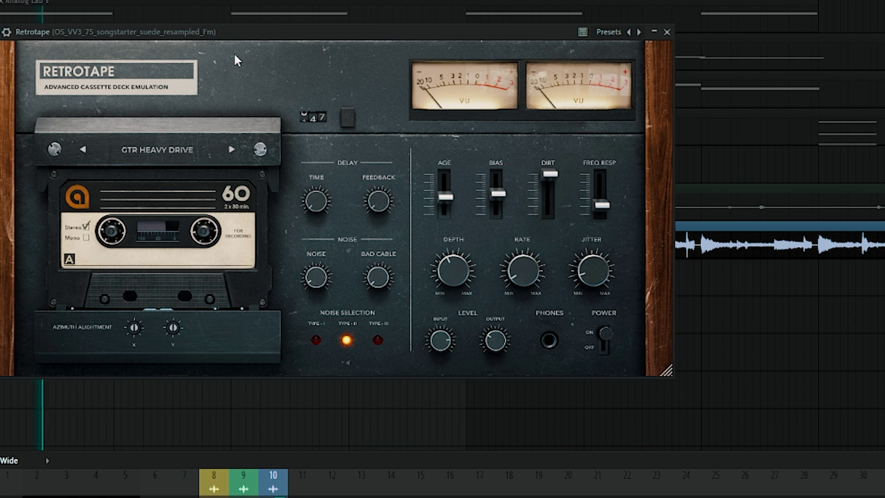
left_click_drag(254, 35, 354, 60)
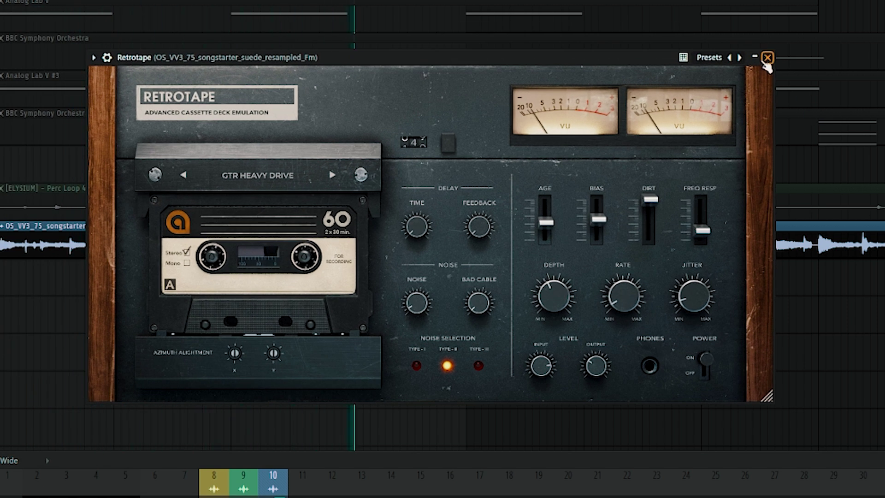
left_click(767, 59)
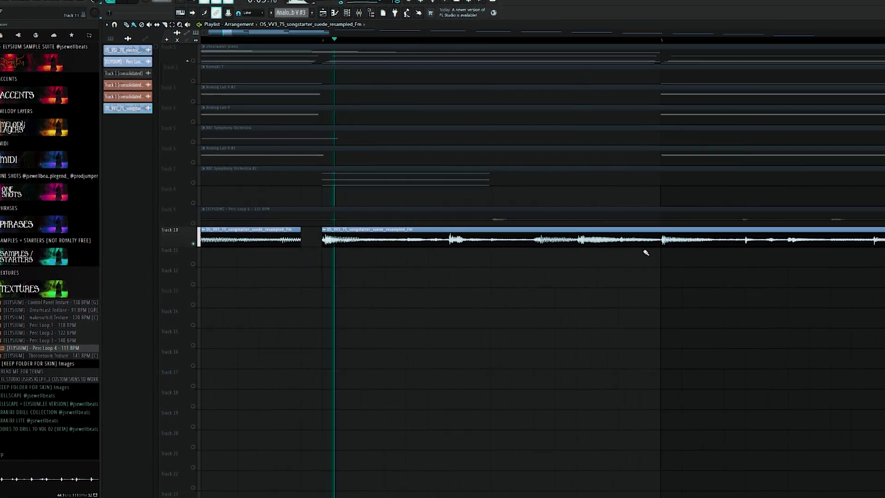
Cut a short gap into the Track 10 songstarter clip just before its next bar line.
left_click(661, 238)
key("b")
right_click(649, 235)
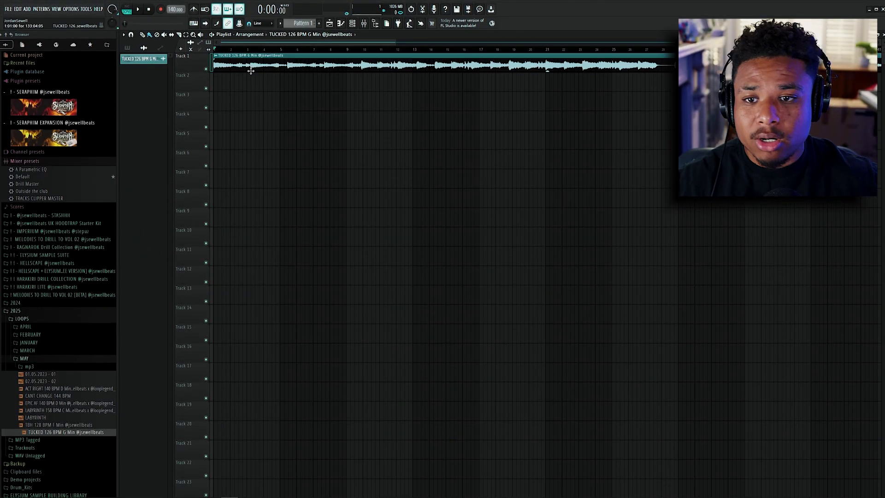
Open the TUCKED melody clip's settings and load Master Preset [PREMIUM PLUGINS] onto the master mixer track.
scroll(247, 62, "up", 6)
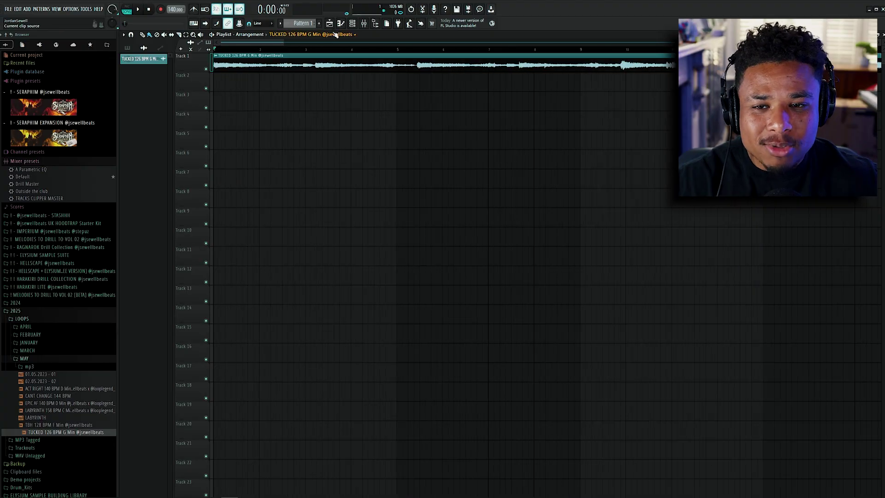
double_click(317, 71)
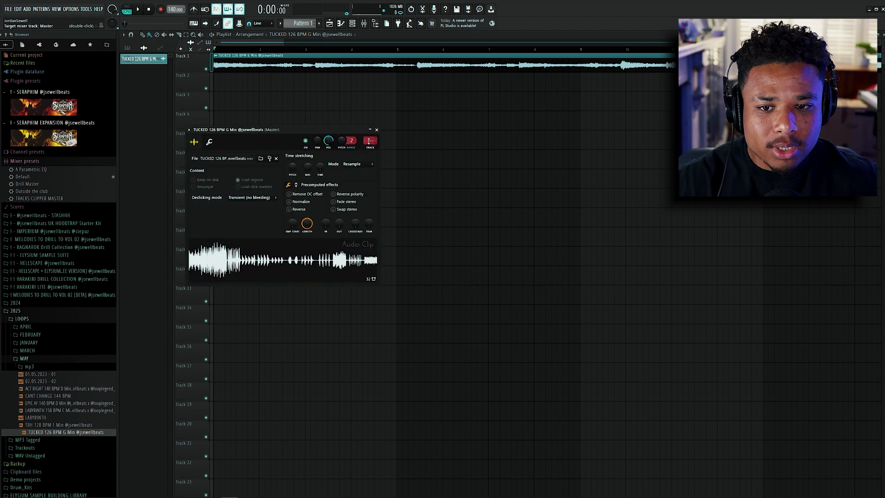
left_click_drag(341, 131, 372, 124)
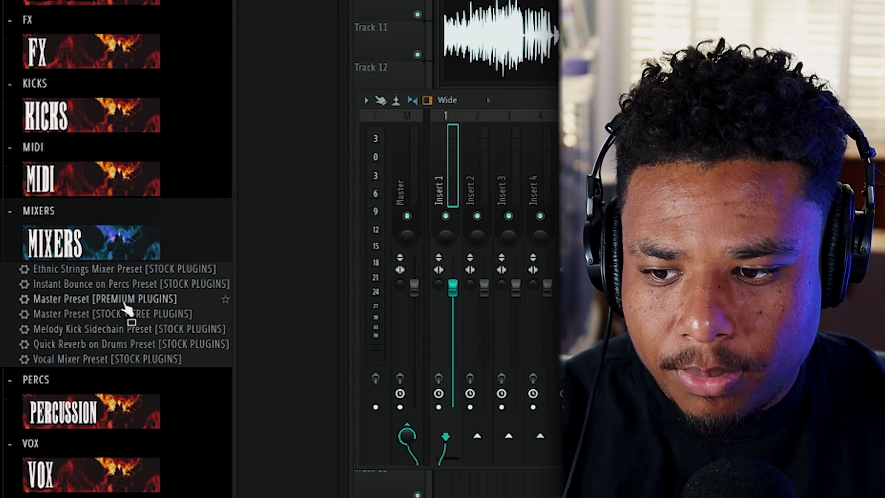
left_click_drag(124, 307, 406, 222)
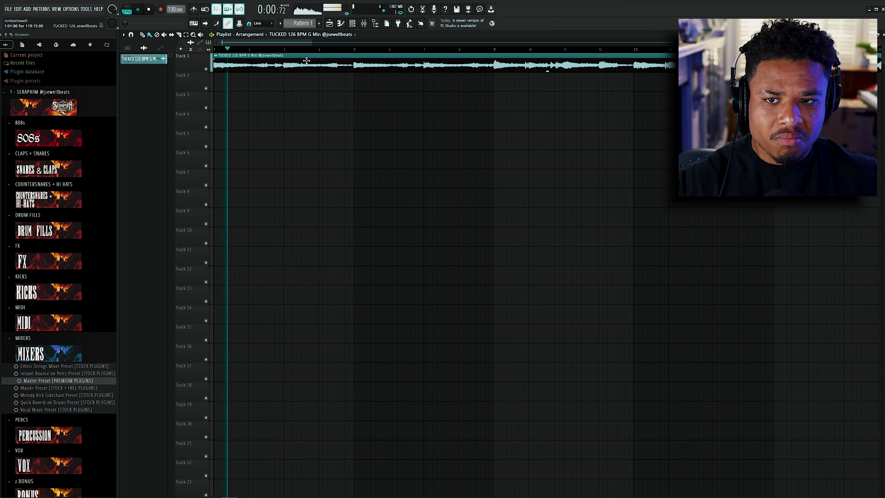
Close the melody clip's settings window and lower the Insert 1 volume to 86% (-3.2 dB) in the mixer.
double_click(387, 64)
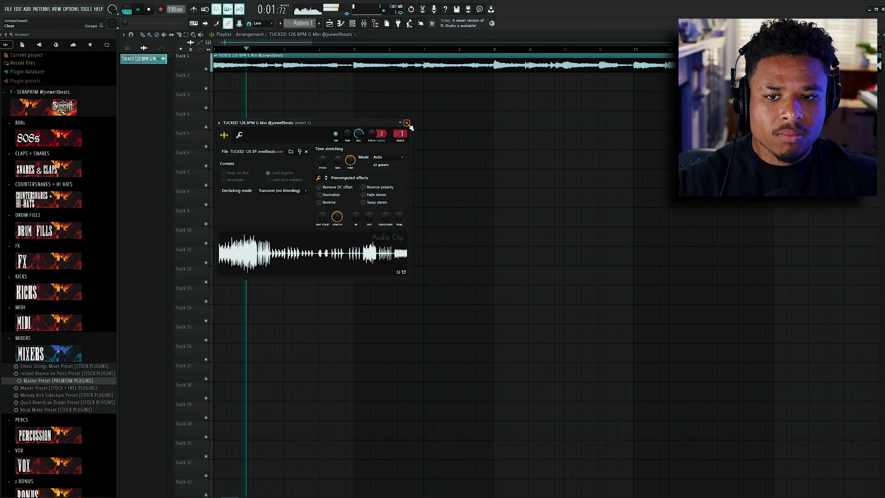
left_click(406, 123)
key("F9")
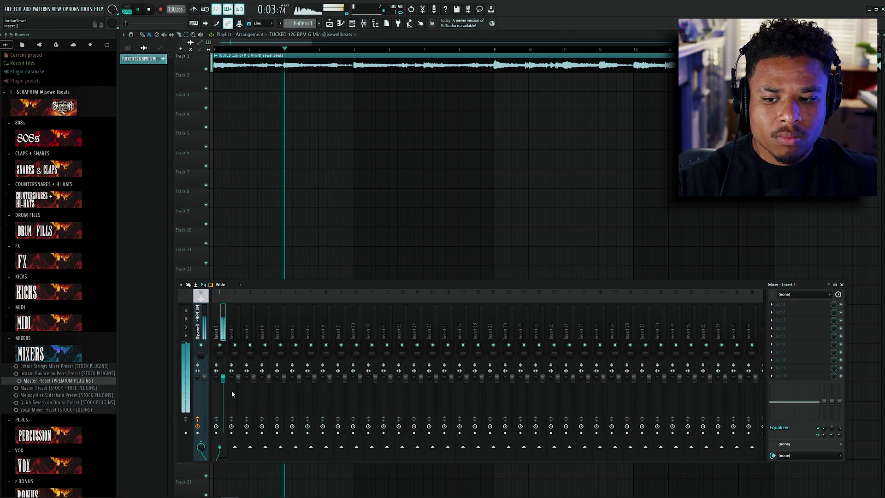
left_click_drag(223, 379, 224, 387)
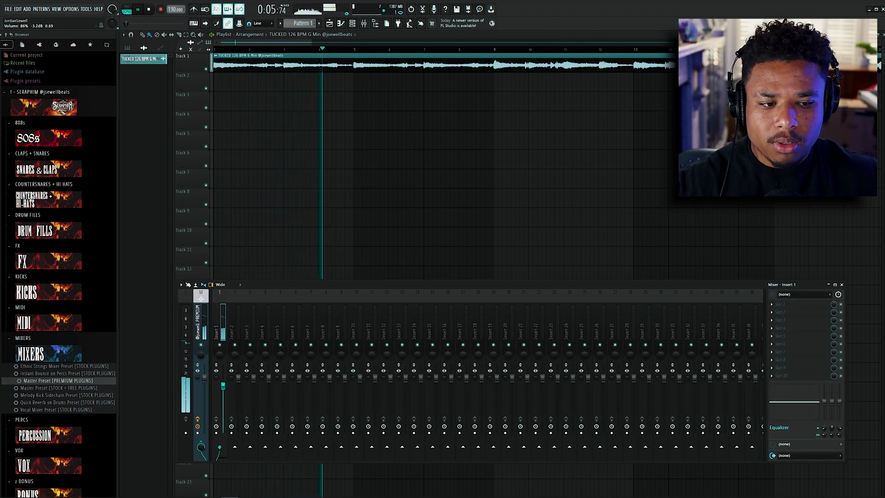
left_click(791, 305)
left_click(880, 362)
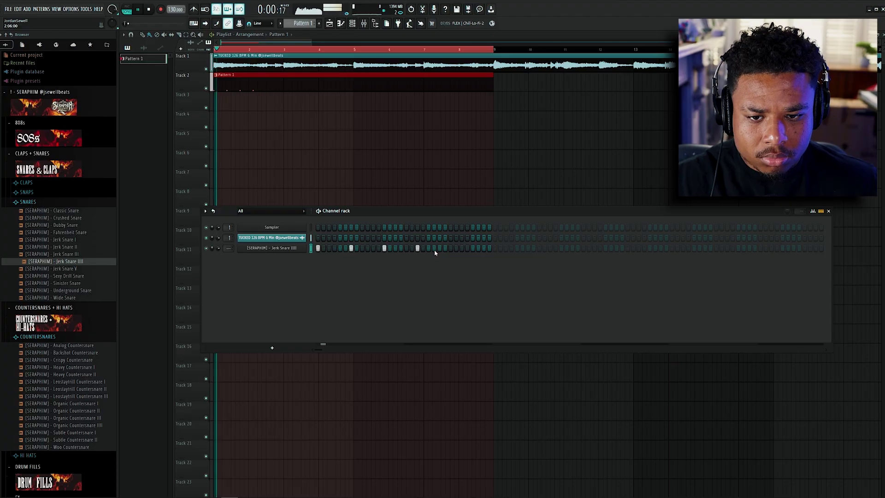
Add another main hit to the jerk snare and place low-velocity ghost notes on C5 before its second and third hits.
left_click(428, 248)
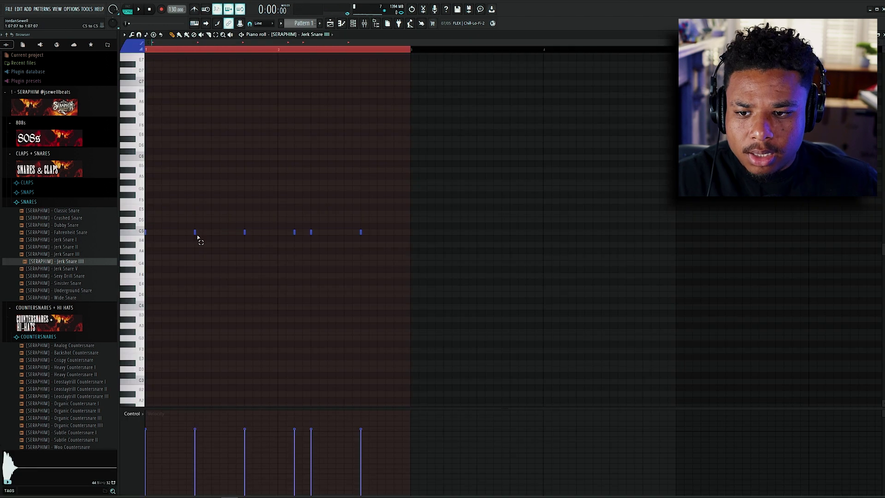
left_click(187, 232)
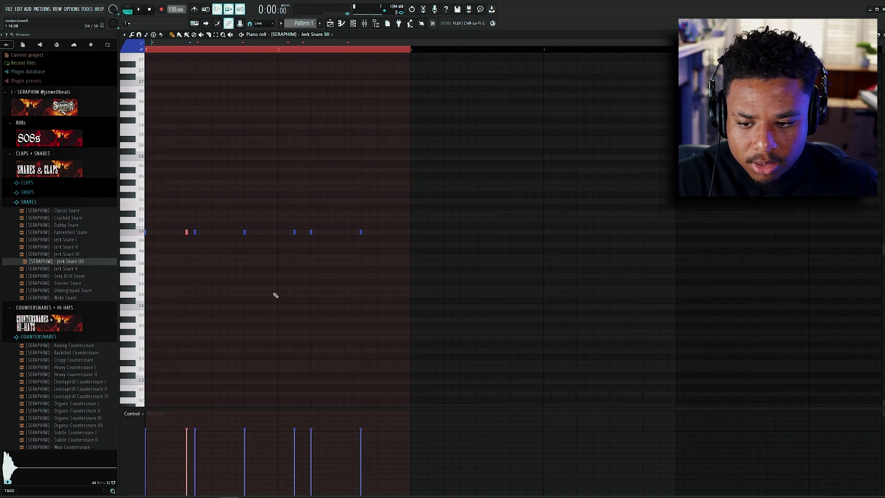
left_click(187, 445)
key("space")
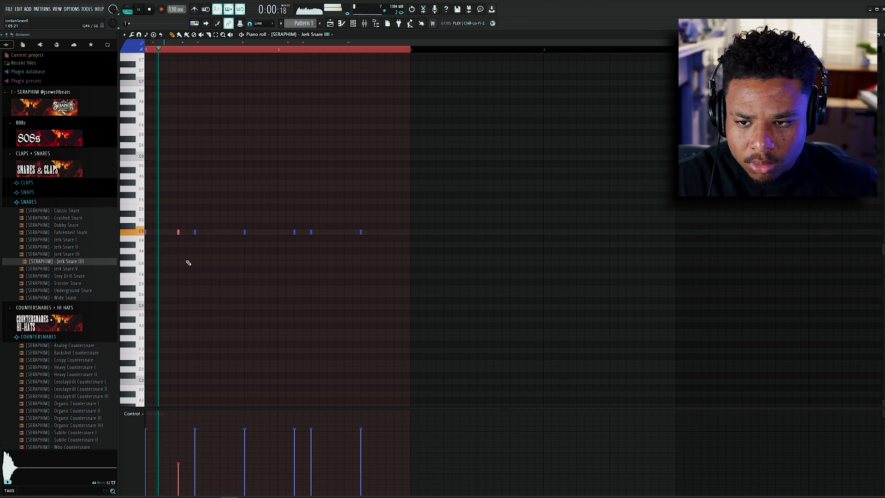
left_click(229, 233)
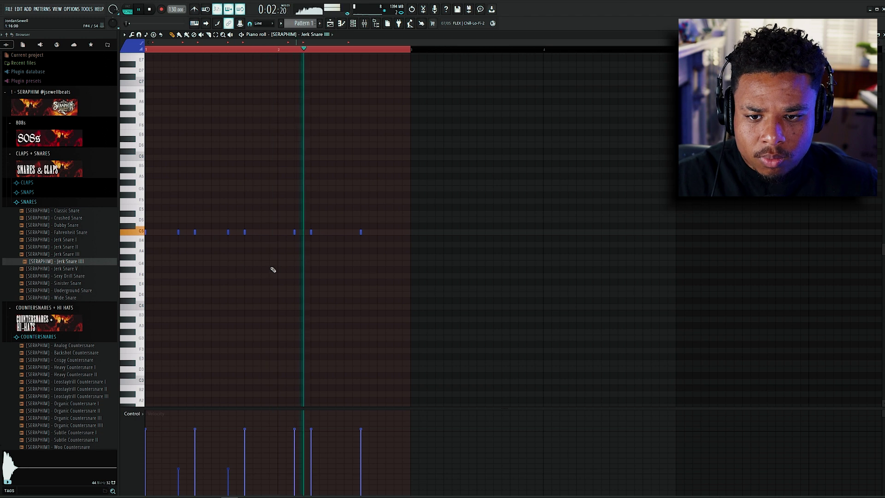
Duplicate the whole two-bar jerk snare pattern until it fills eight bars, and clear the selection.
key("ctrl+a")
key("ctrl+b")
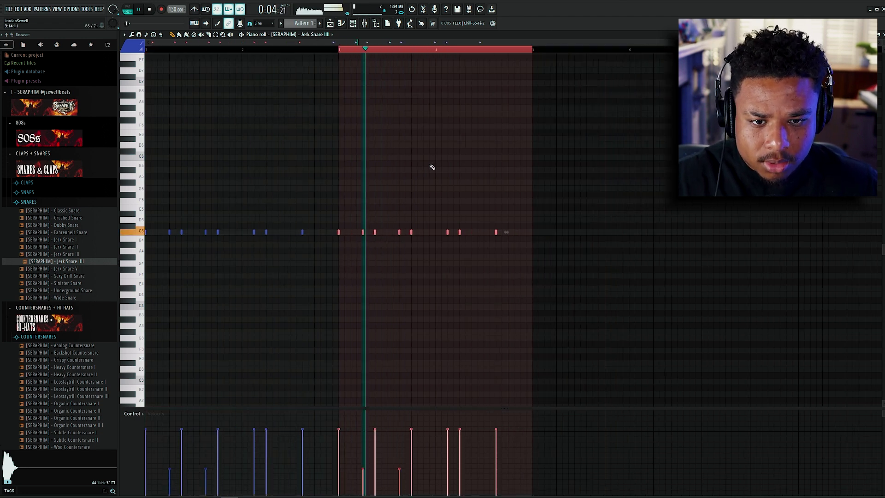
key("ctrl+b")
key("ctrl+b")
scroll(422, 171, "down", 1)
left_click(422, 167, "ctrl")
Add the Jersey Snap II sample from the SNAPS folder as a new channel below the jerk snare.
left_click(353, 23)
left_click_drag(368, 224, 397, 237)
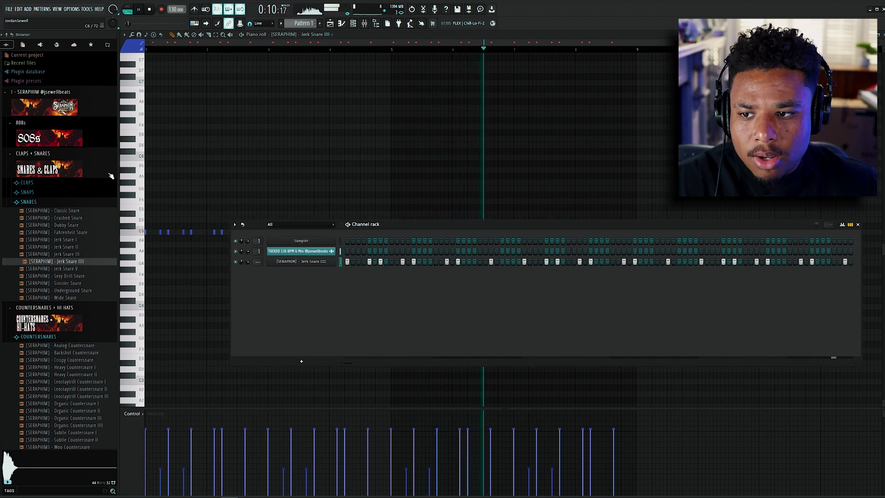
left_click(42, 186)
left_click(43, 185)
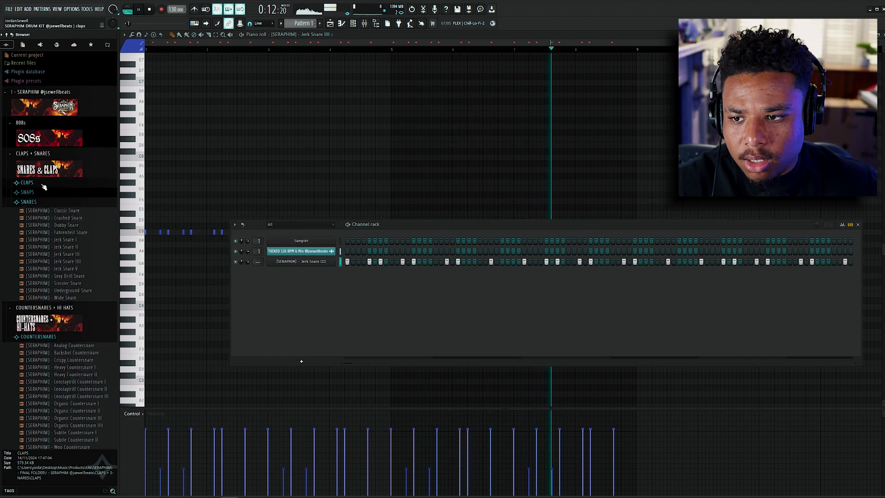
left_click(37, 194)
left_click(72, 215)
left_click_drag(72, 216, 390, 272)
Place Jersey Snap II hits on steps 9 and 41, and repeat this four-bar pattern across bars 5 to 8.
left_click(390, 272)
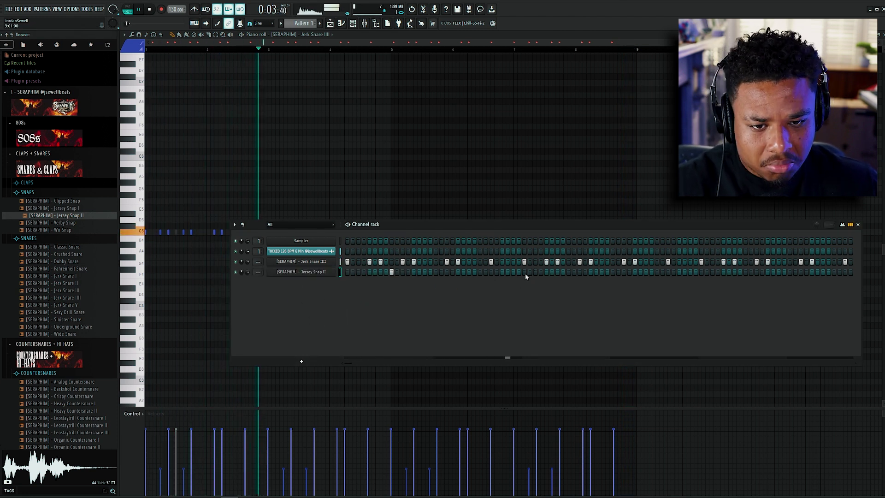
left_click(569, 272)
right_click(334, 271)
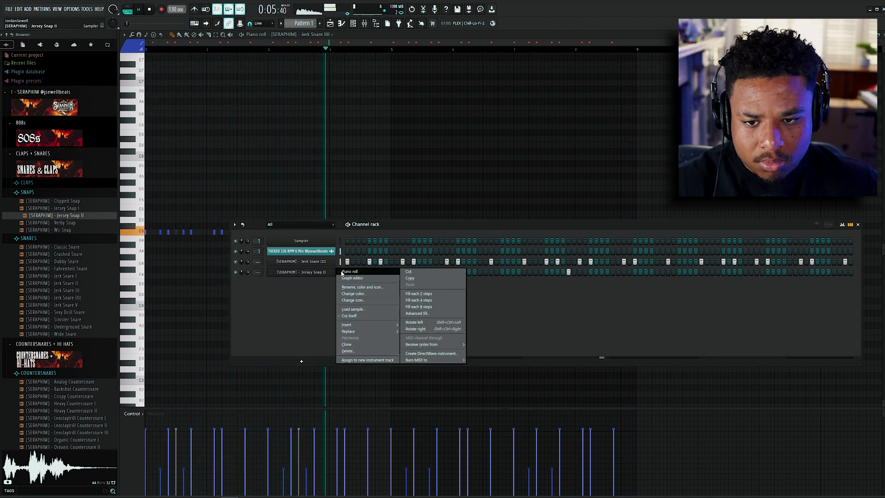
left_click(350, 270)
left_click_drag(394, 50, 146, 50)
key("ctrl+b")
key("ctrl+a")
scroll(427, 211, "up", 1)
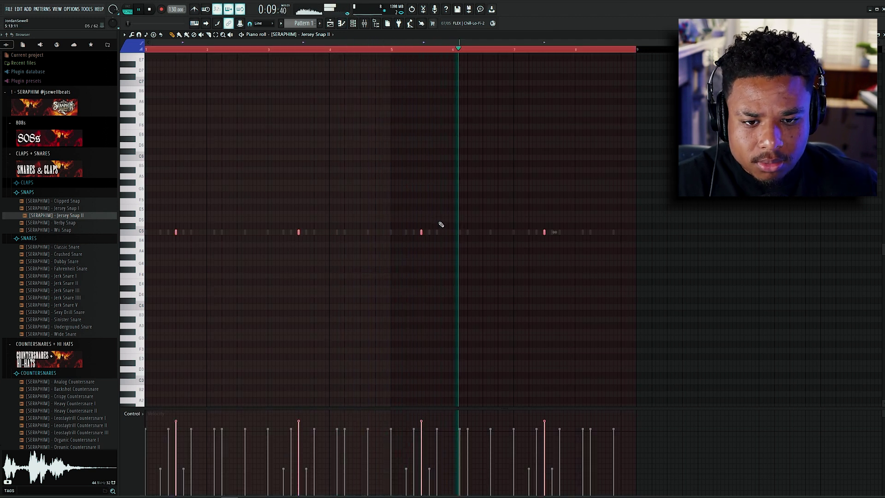
scroll(439, 225, "down", 1)
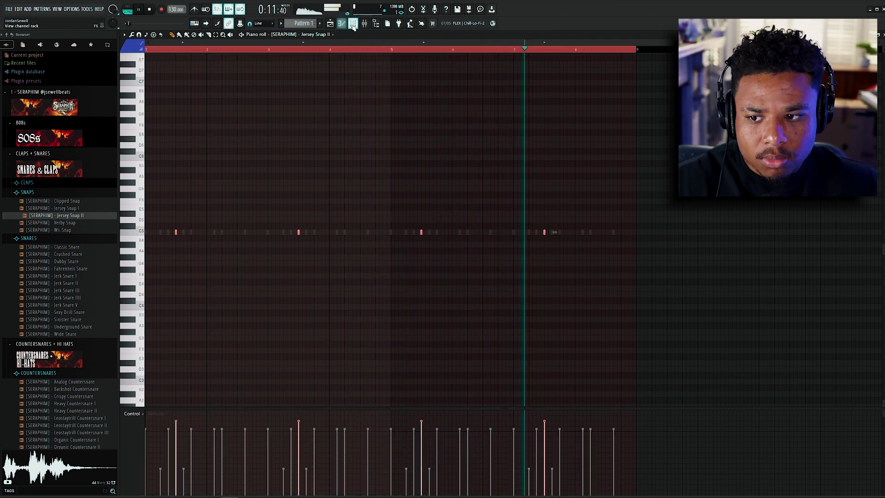
Audition samples in the CLAPS folder and add OH Clap as a new channel below Jersey Snap II.
left_click(352, 23)
key("space")
left_click(72, 203)
left_click(37, 184)
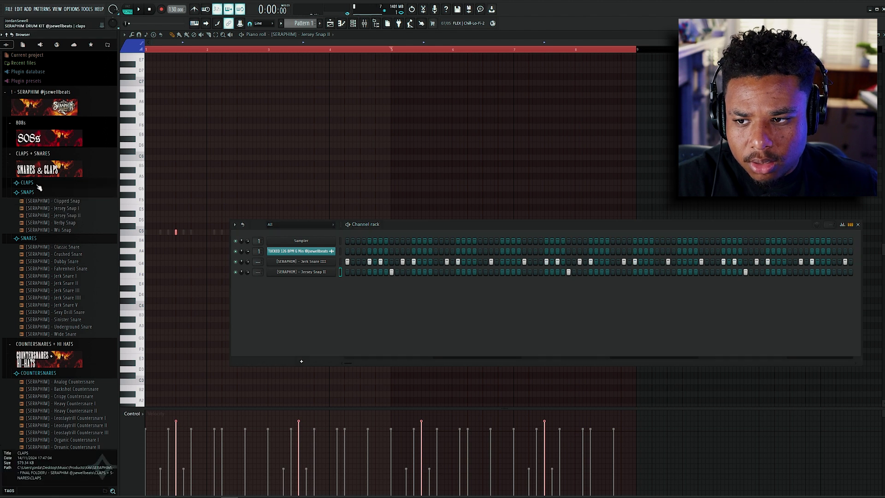
left_click(64, 212)
left_click(64, 207)
left_click(64, 214)
left_click(63, 222)
left_click(65, 213)
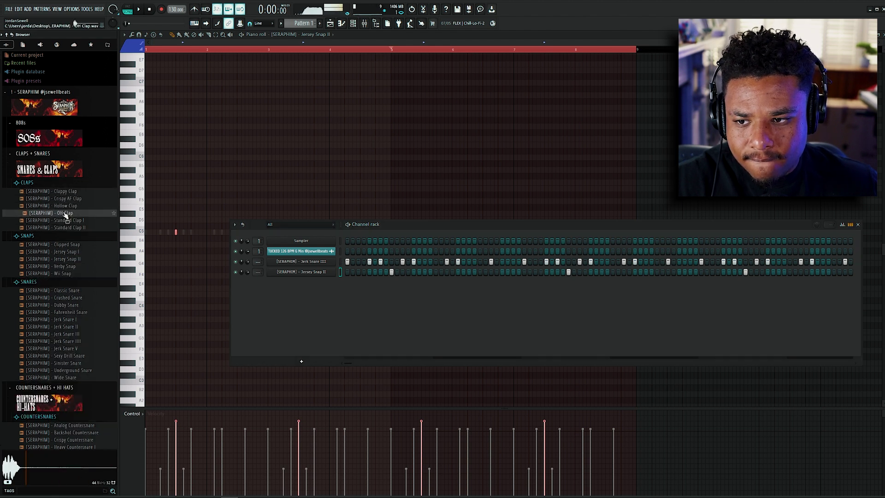
left_click_drag(70, 216, 340, 283)
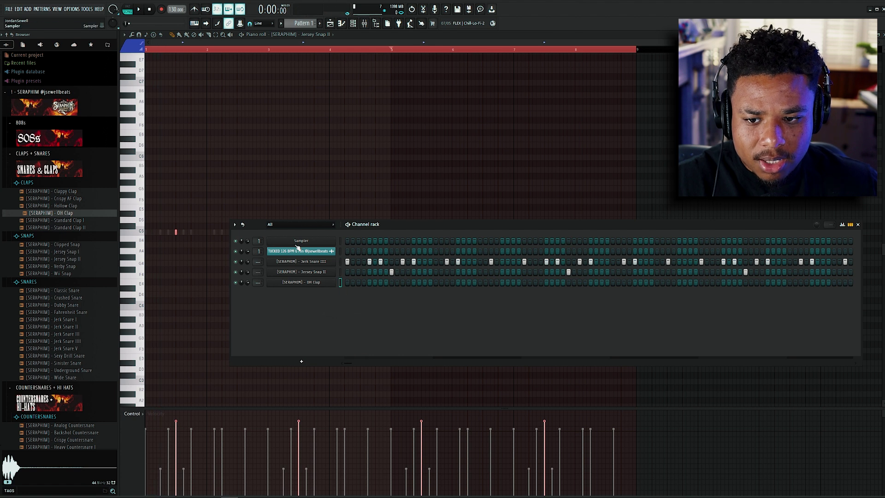
Play the beat and place a single OH Clap hit on step 29, late in the second bar.
right_click(325, 282)
left_click(592, 317)
key("space")
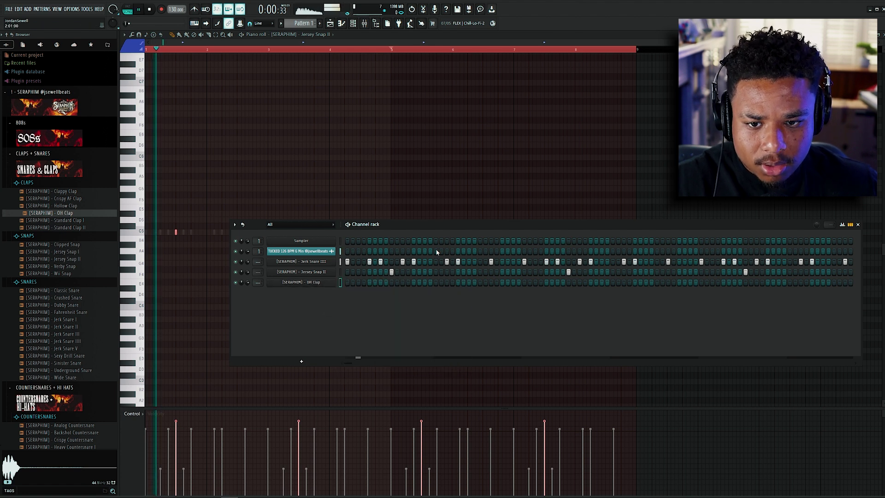
left_click_drag(452, 225, 410, 262)
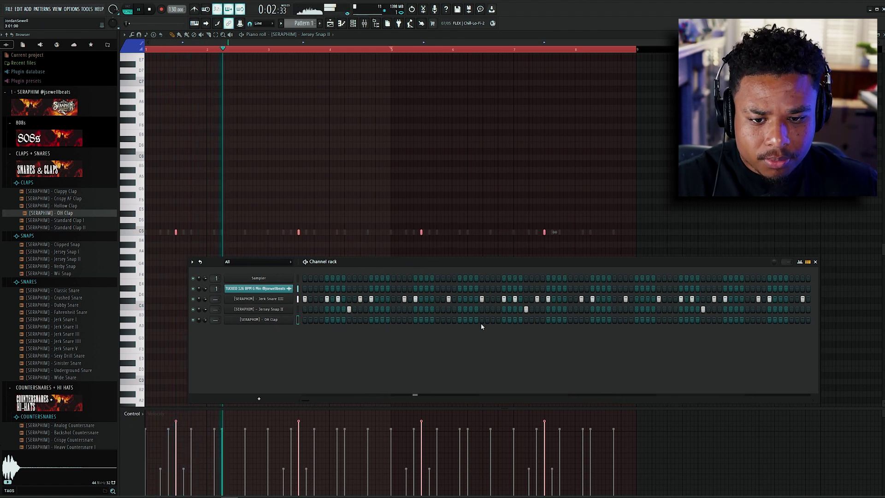
left_click(460, 319)
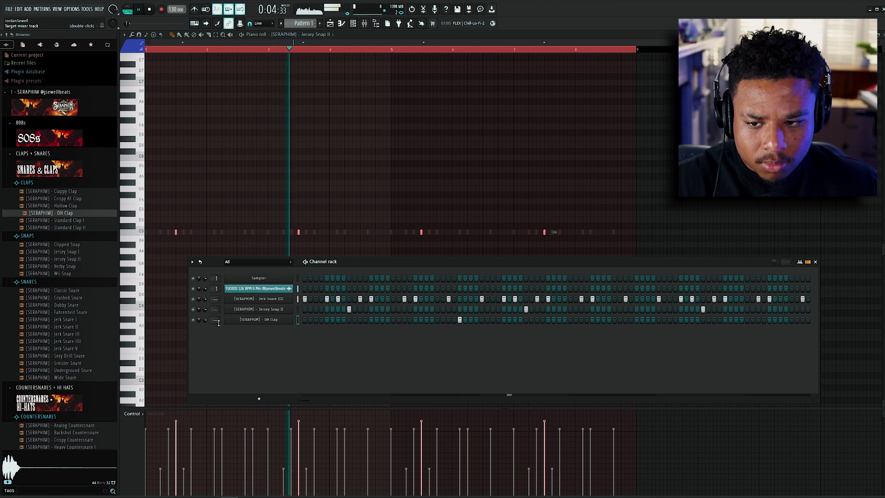
Repeat the OH Clap's four-bar pattern across bars 5 to 8 and close its piano roll.
right_click(291, 319)
left_click(307, 320)
left_click_drag(397, 51, 150, 52)
key("ctrl+b")
key("ctrl+a")
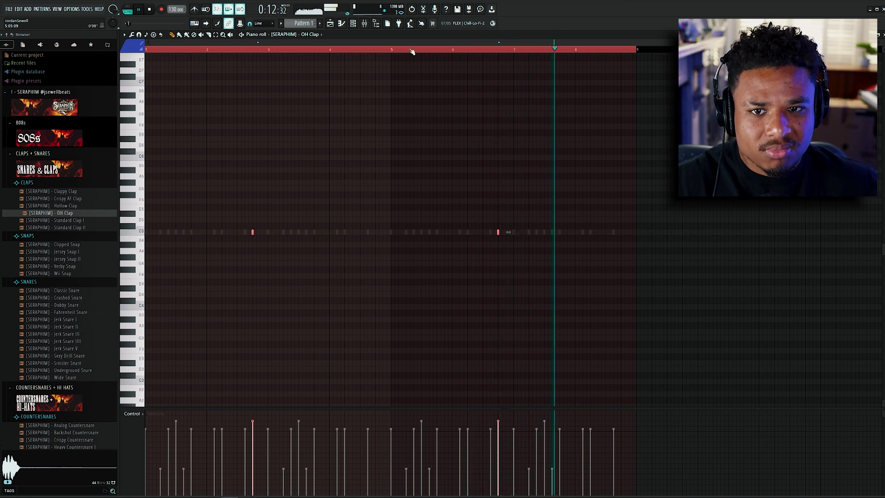
key("Escape")
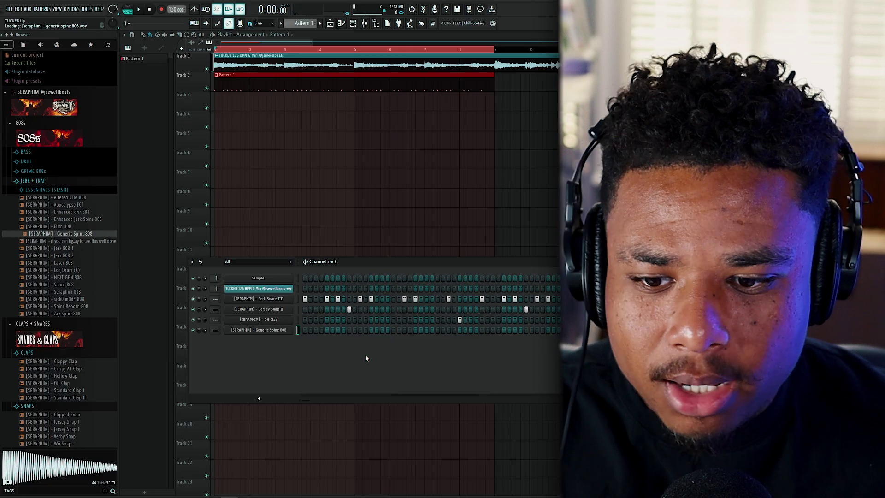
Open the Generic Spinz 808 channel settings and make the sample cut itself when retriggered.
left_click(281, 330)
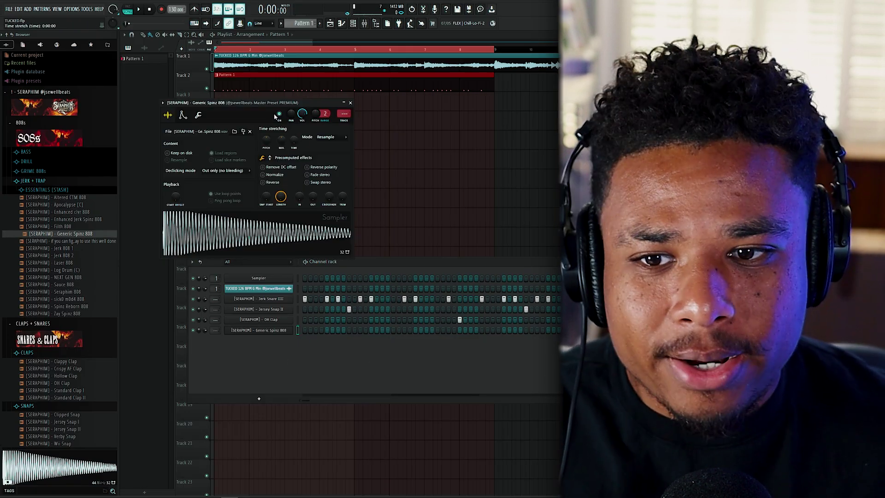
left_click_drag(271, 104, 329, 110)
left_click(257, 121)
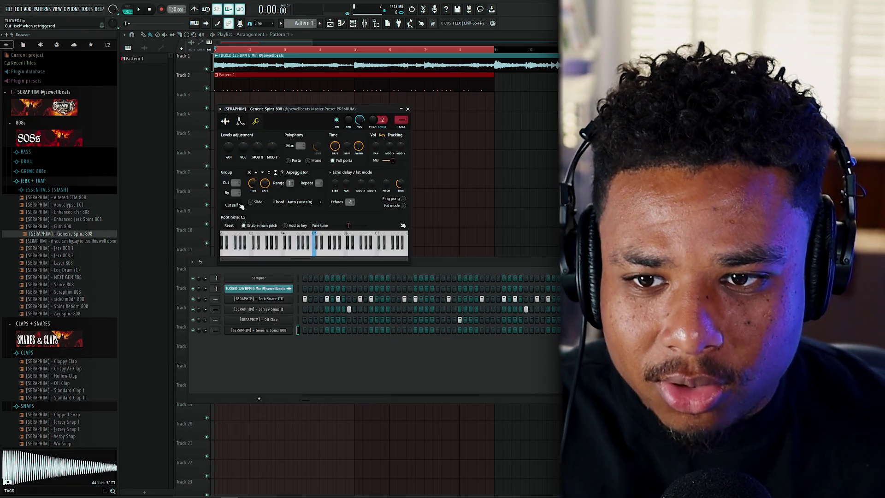
In the Generic Spinz 808's volume envelope, set hold to maximum and attack, decay, sustain and release to zero.
left_click(240, 121)
left_click_drag(252, 192, 251, 157)
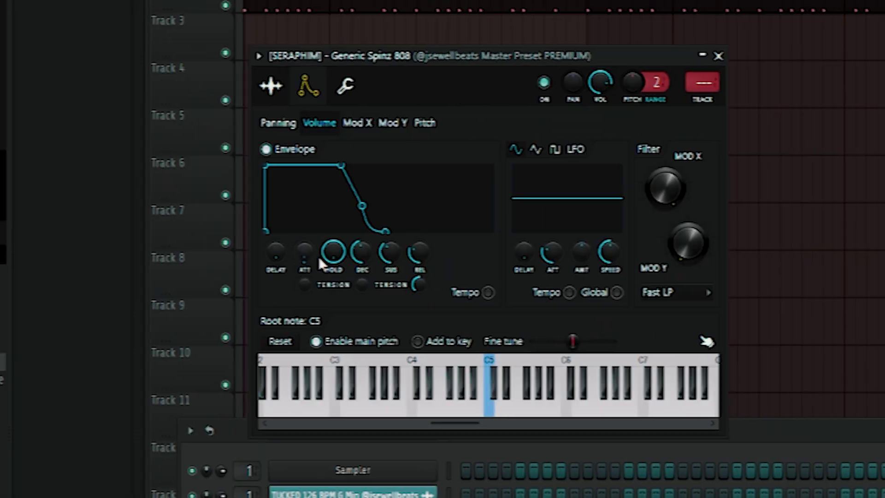
left_click_drag(361, 253, 361, 288)
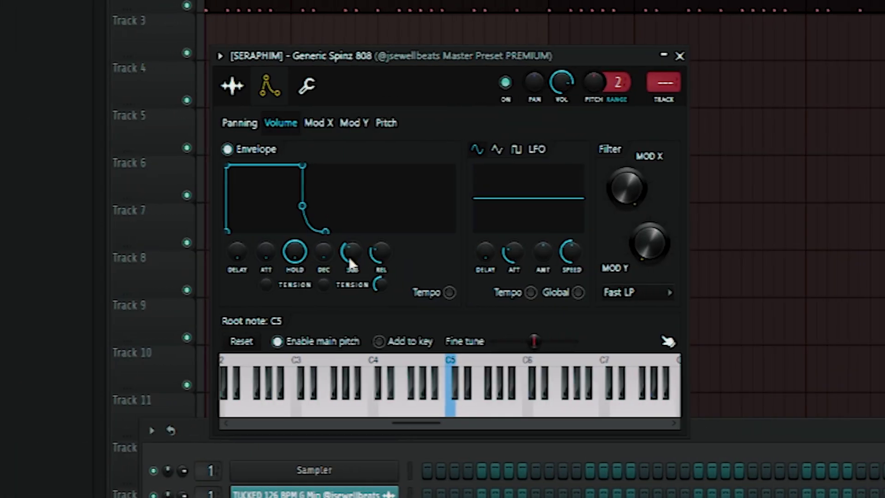
left_click_drag(390, 254, 390, 289)
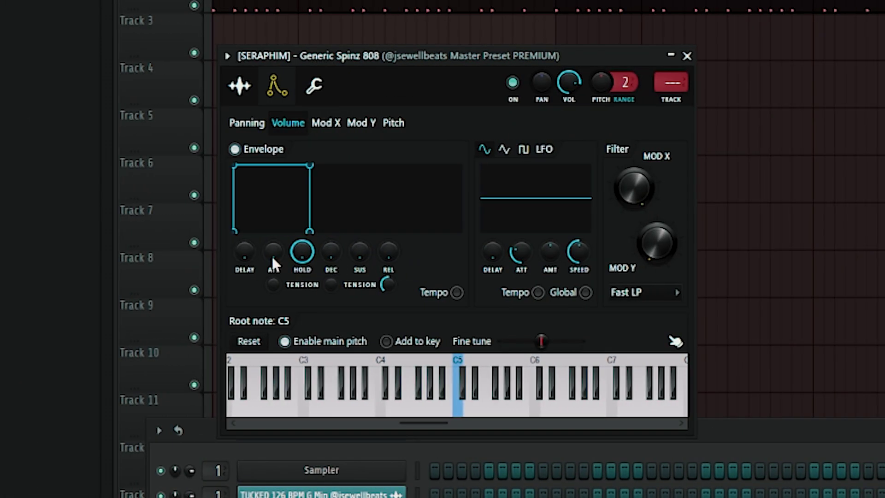
left_click_drag(281, 254, 282, 290)
left_click_drag(281, 256, 281, 290)
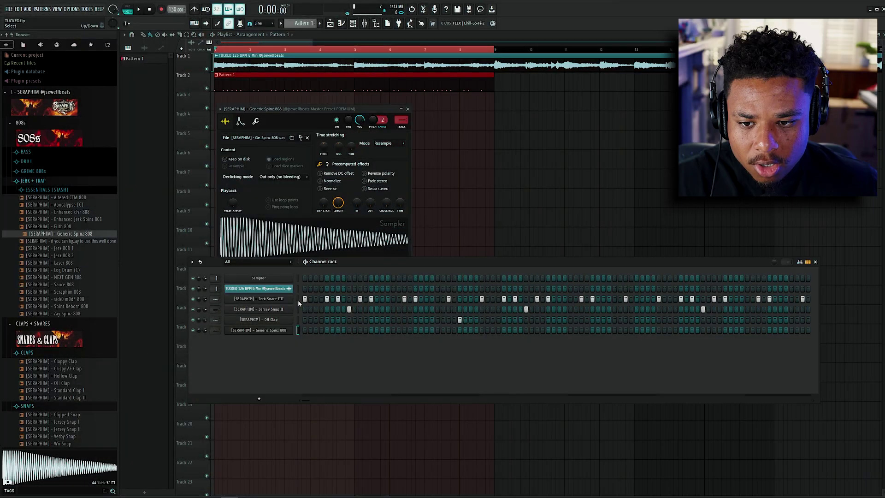
Paste the Jerk Snare rhythm into the Generic Spinz 808 channel and open its piano roll.
right_click(298, 327)
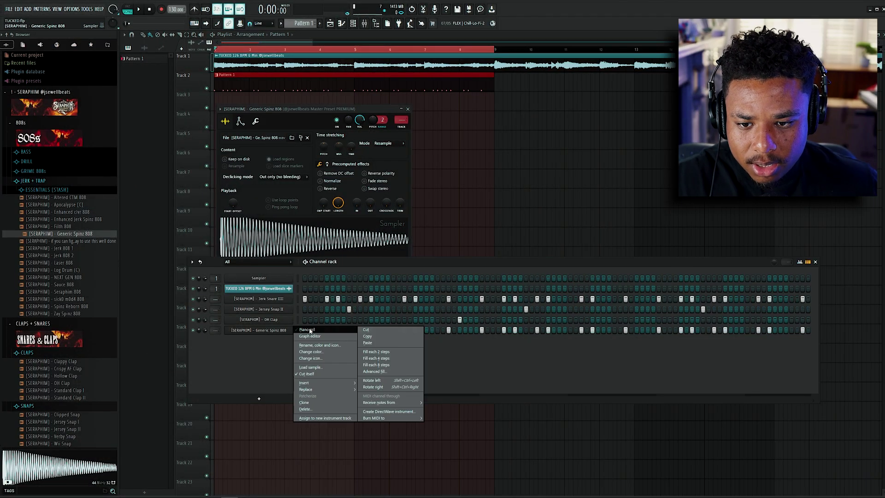
left_click(310, 330)
Transpose all the Generic Spinz 808 notes from C7 down five semitones to G6 and extend them legato.
key("ctrl+a")
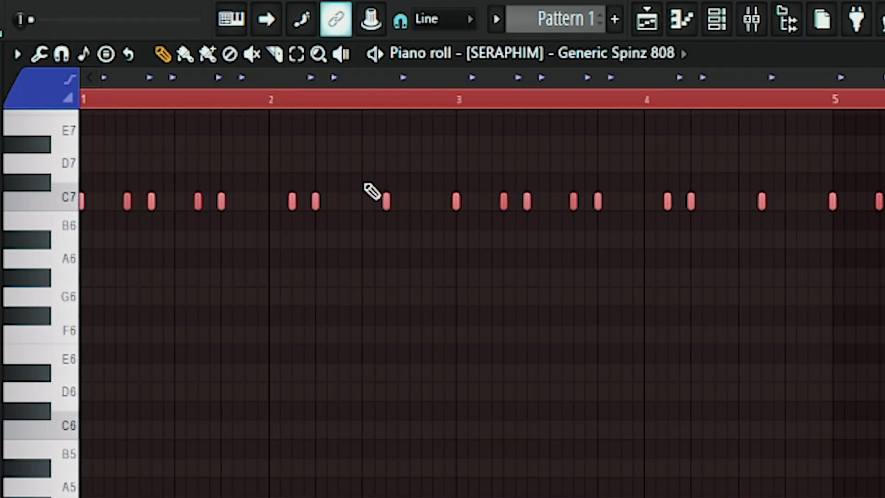
key("shift+Down")
key("shift+Down")
key("shift+Down")
key("shift+Down")
key("shift+Down")
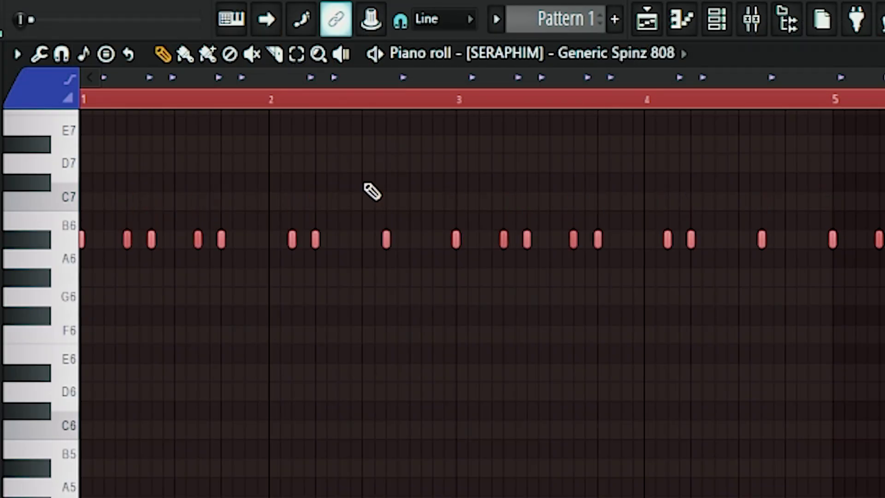
key("ctrl+l")
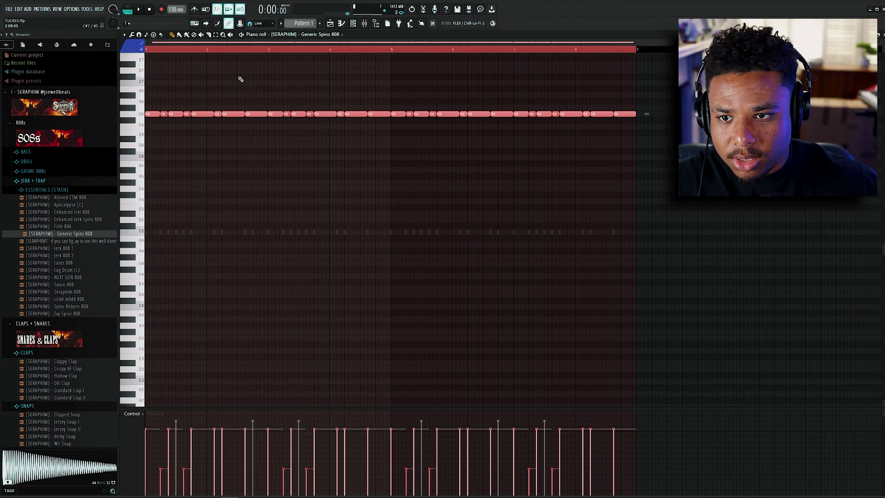
key("ctrl+d")
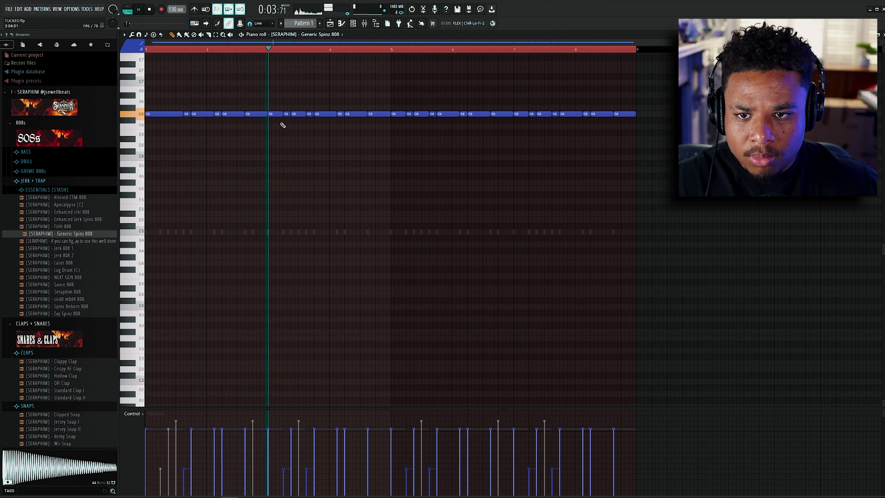
Play the beat and delete the short 808 notes early in bars 1 and 5, letting each bar's opening note sustain longer.
key("space")
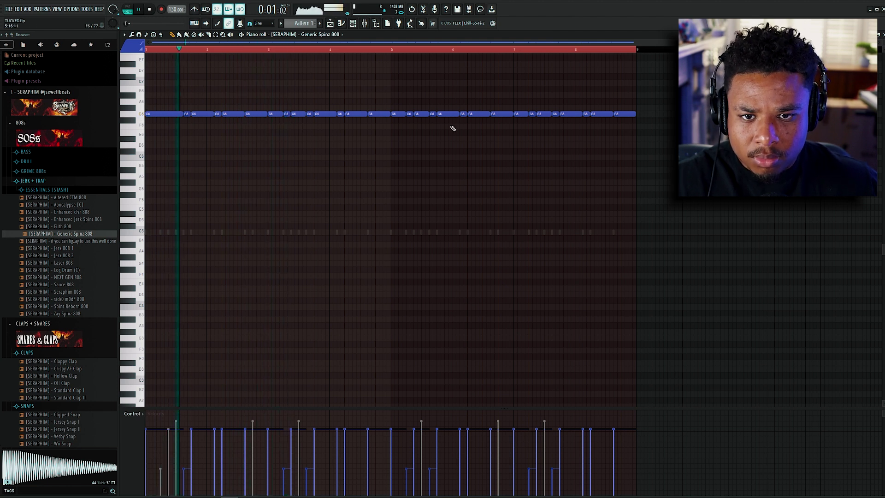
right_click(410, 114)
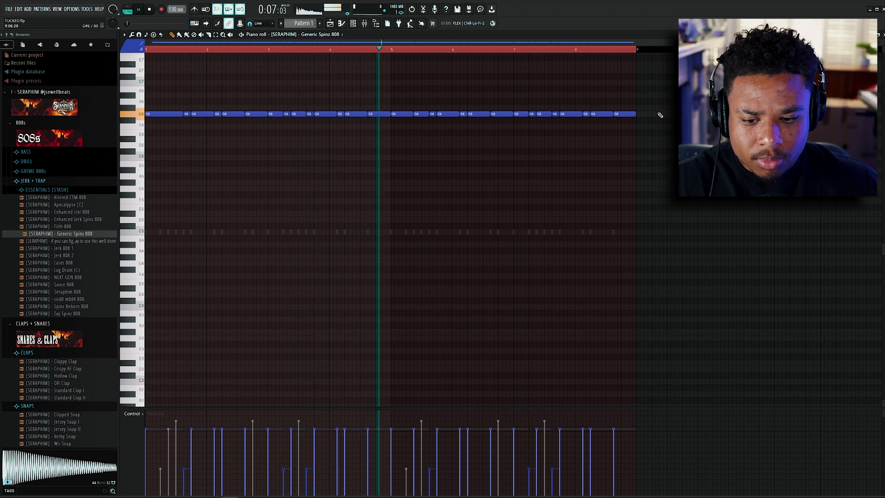
key("space")
Raise the velocity of all the 808 notes and transpose them two octaves down and two semitones up, to A4.
key("ctrl+a")
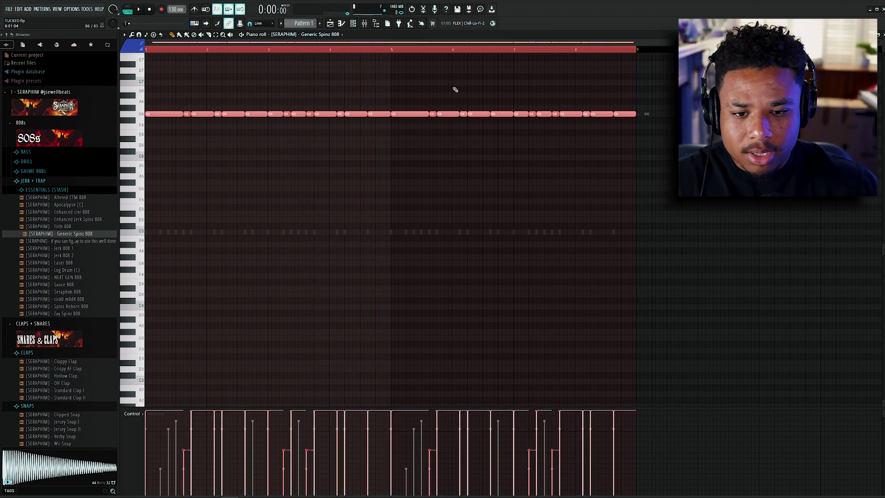
key("ctrl+Down")
key("ctrl+Down")
key("space")
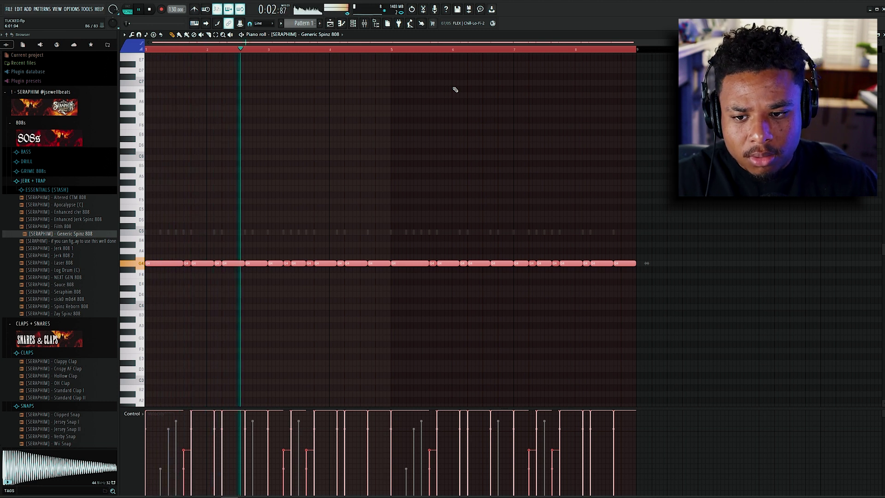
key("space")
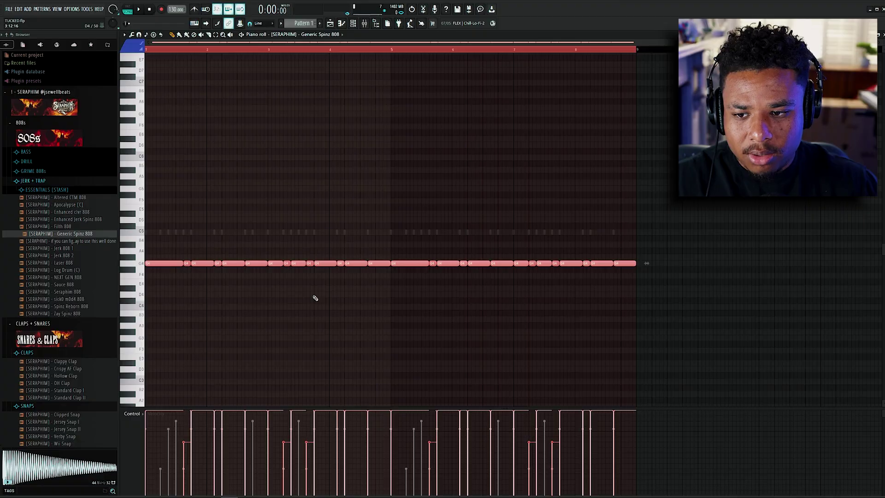
key("shift+Up")
key("shift+Up")
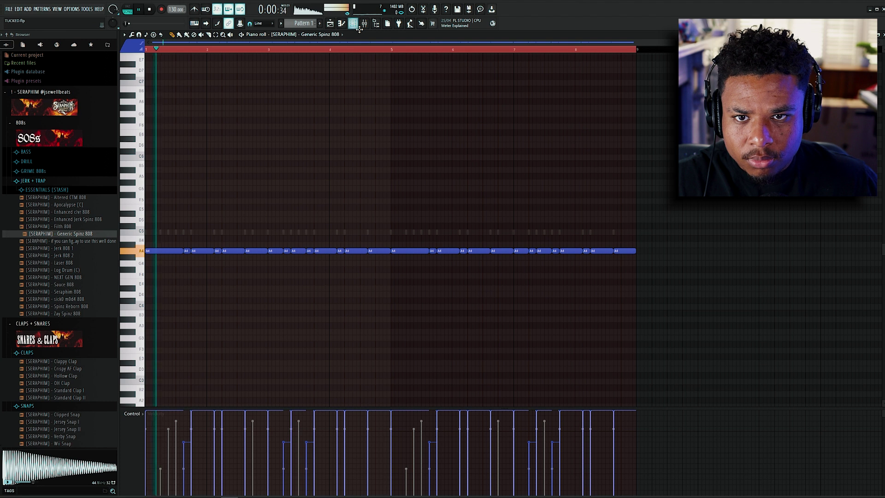
Reopen the Generic Spinz 808 channel settings during playback and apply a partial fade-out to the sample.
key("F6")
left_click(279, 331)
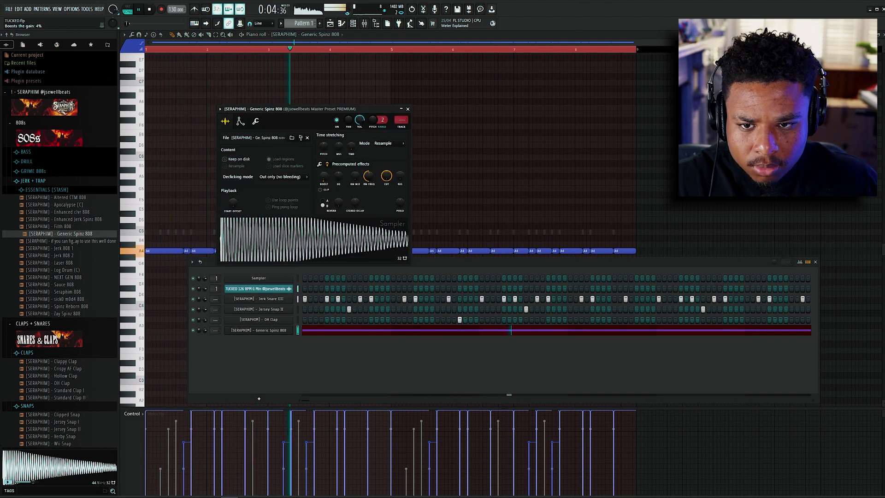
left_click(325, 166)
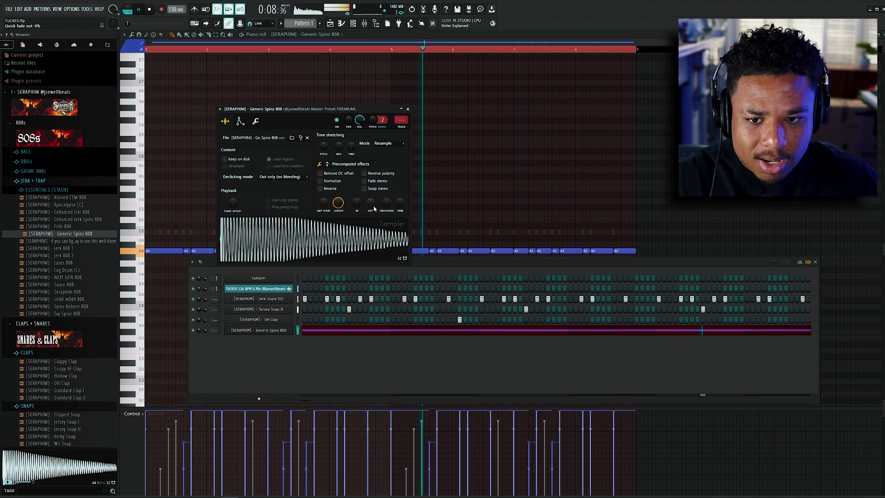
left_click_drag(370, 203, 373, 208)
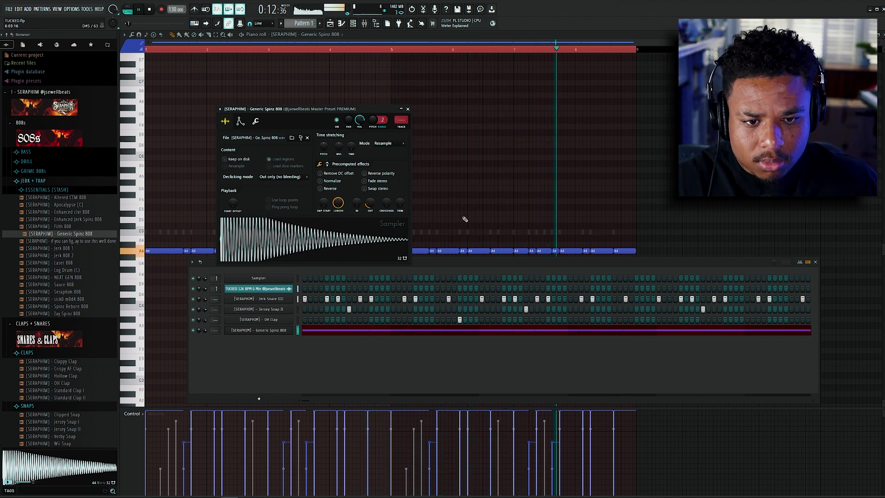
left_click(382, 361)
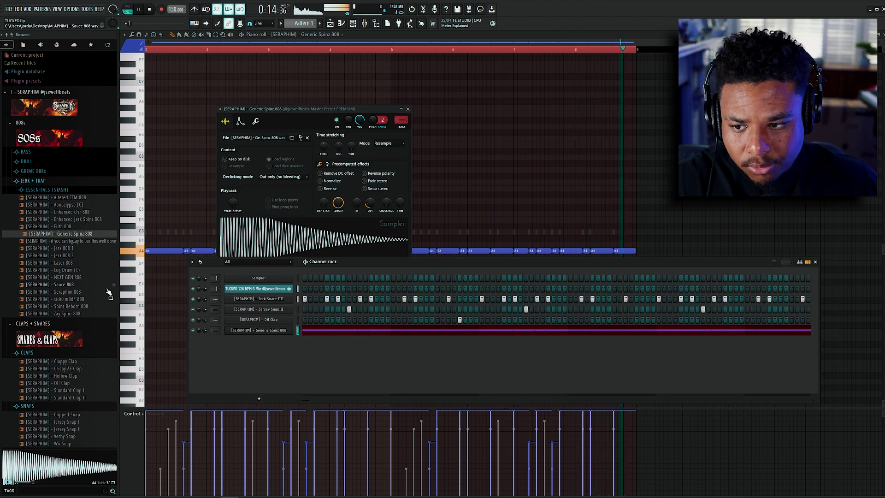
Raise the opening 808 notes of bars 1 and 5 one octave to A5.
left_click_drag(161, 239, 160, 269)
key("space")
key("space")
key("space")
key("ctrl+Up")
key("space")
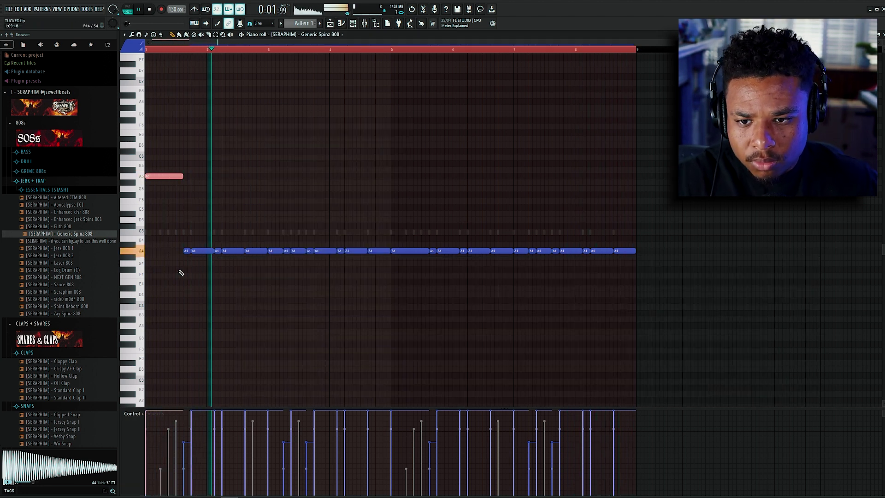
left_click_drag(409, 241, 409, 262)
key("ctrl+Up")
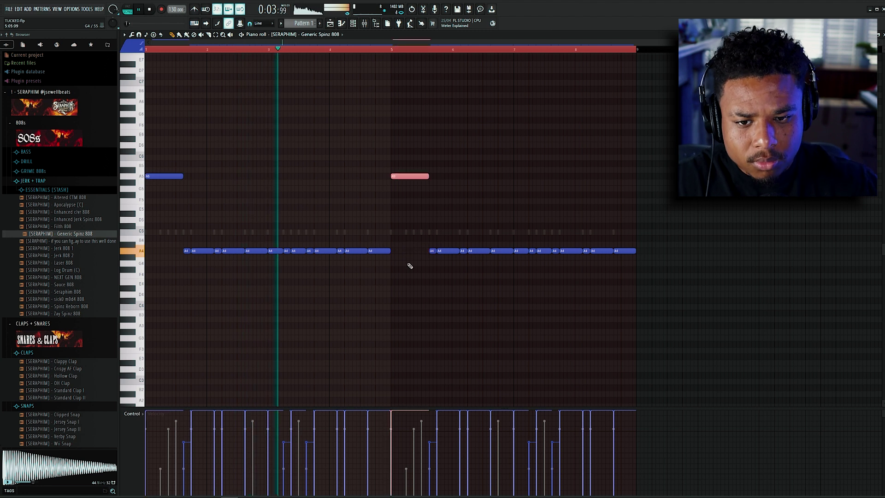
left_click(439, 208, "ctrl")
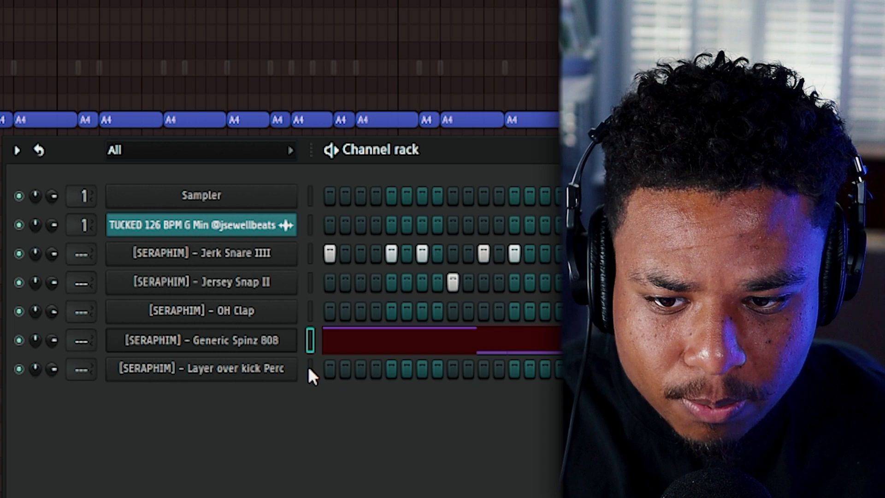
Copy the 808 notes into the new Layer over kick Perc channel, transpose them up three semitones, and audition C5 and A4.
left_click(309, 369)
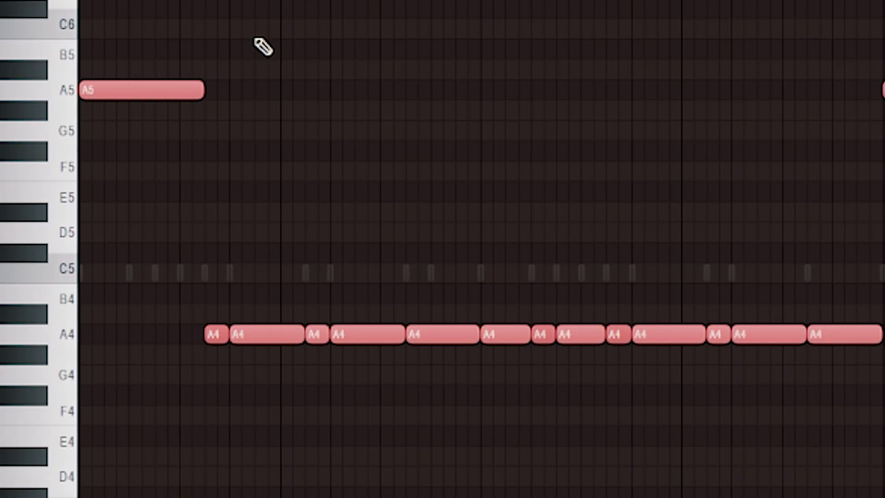
key("shift+Up")
key("shift+Up")
key("shift+Up")
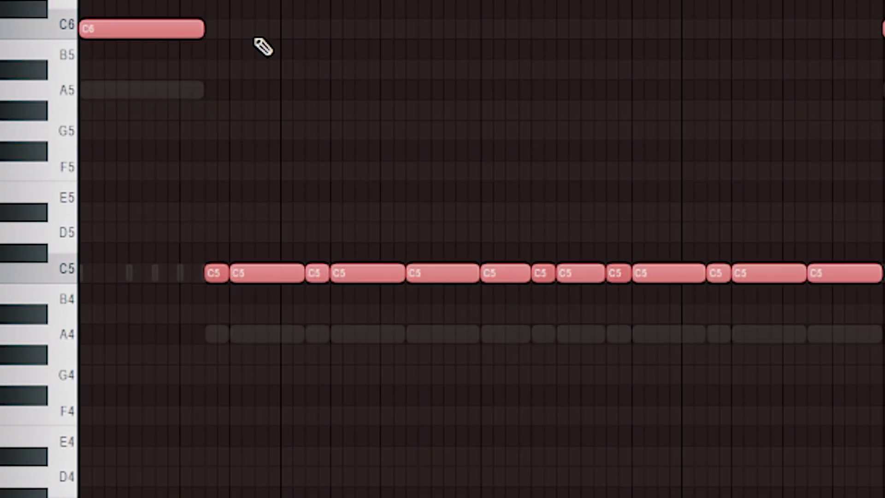
left_click(66, 281)
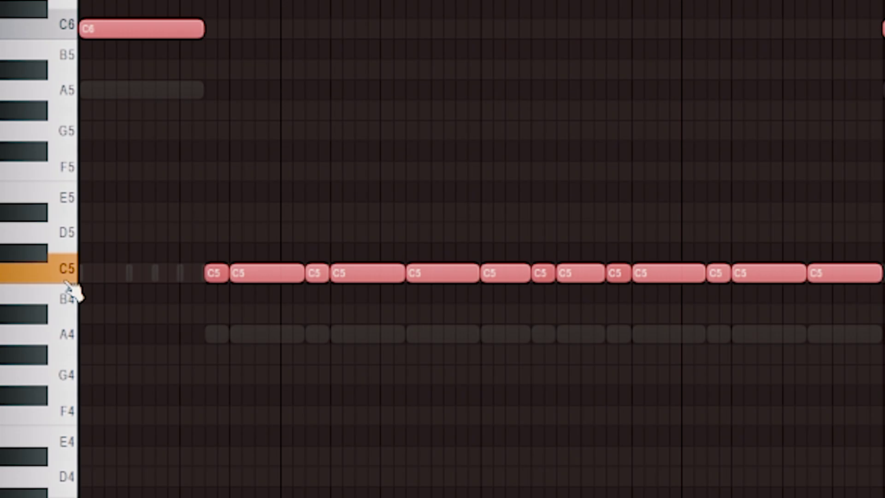
left_click(68, 341)
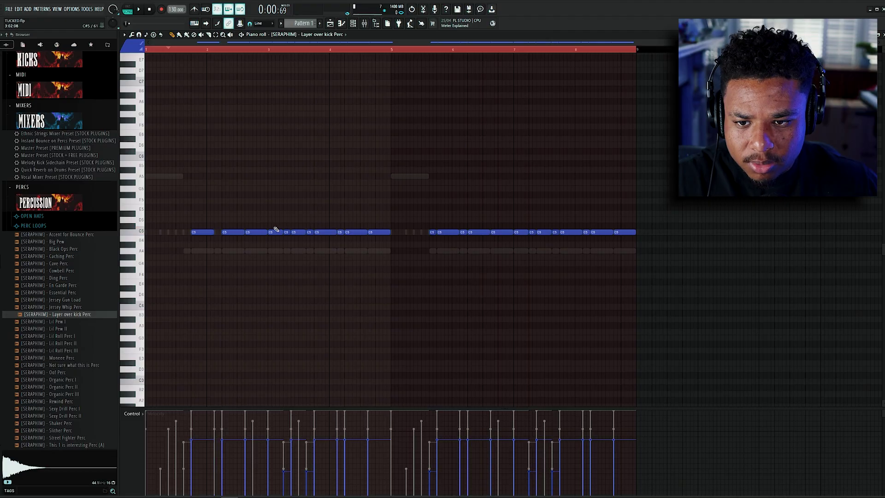
Thin out the Layer over kick Perc notes in bars 1 to 4 and repeat the remaining pattern across bars 5 to 8.
right_click(339, 232)
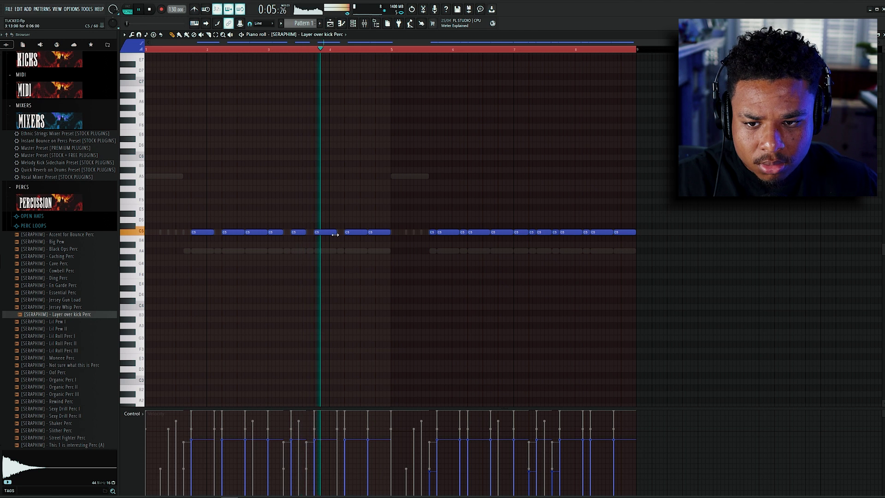
key("space")
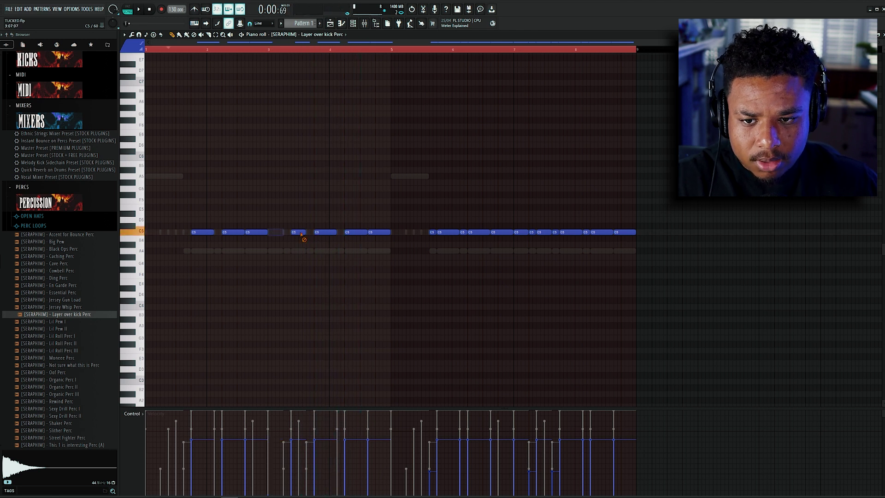
left_click_drag(421, 210, 658, 271)
key("Delete")
key("ctrl+b")
Play the beat and slightly raise the velocity of all the Layer over kick Perc notes.
key("space")
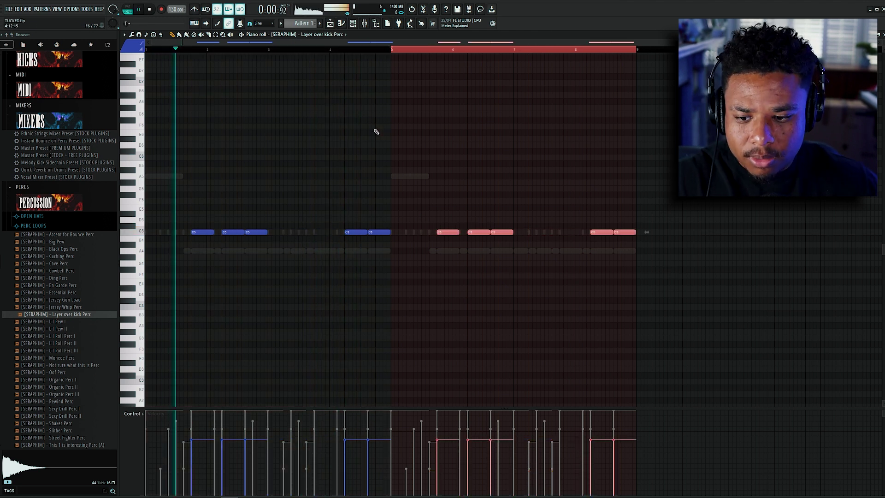
key("ctrl+a")
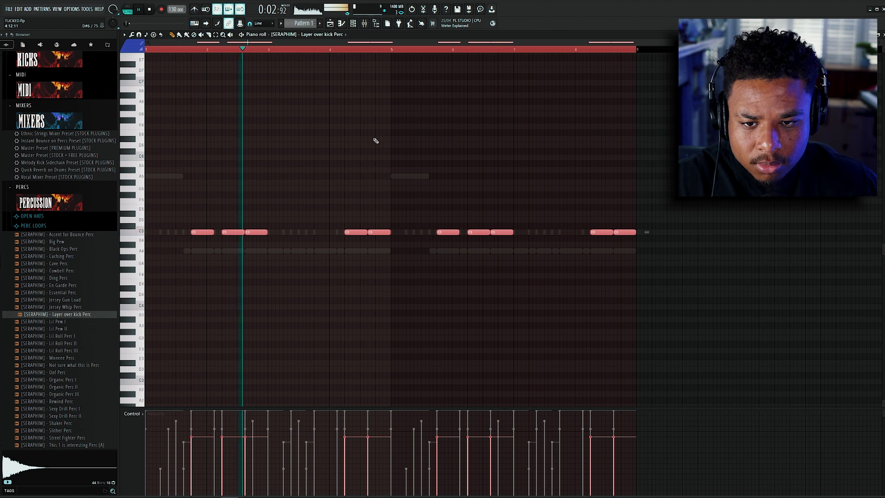
key("ctrl+d")
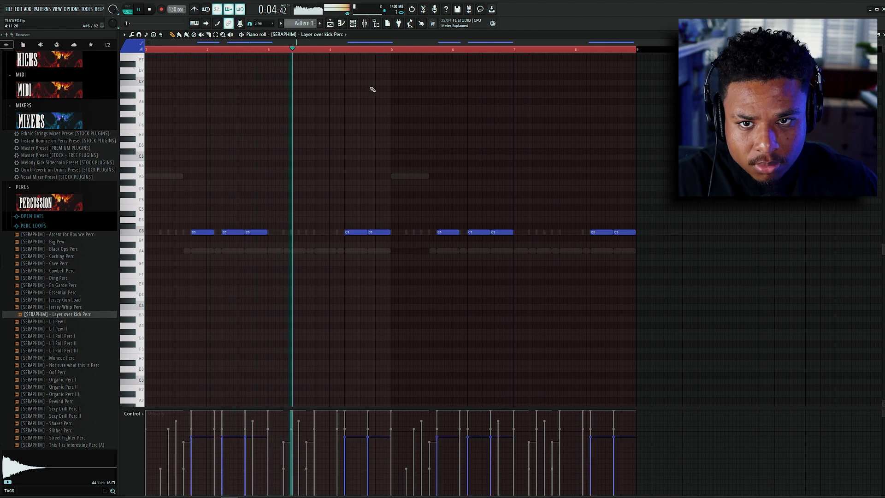
Add the Exhale FX sample as a new channel and place one C5 note at the start of bar 1.
left_click(353, 24)
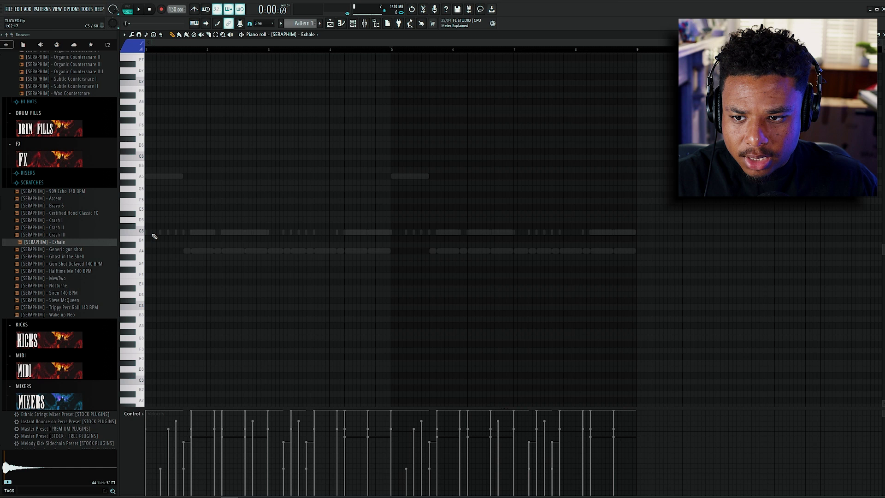
left_click_drag(160, 234, 159, 233)
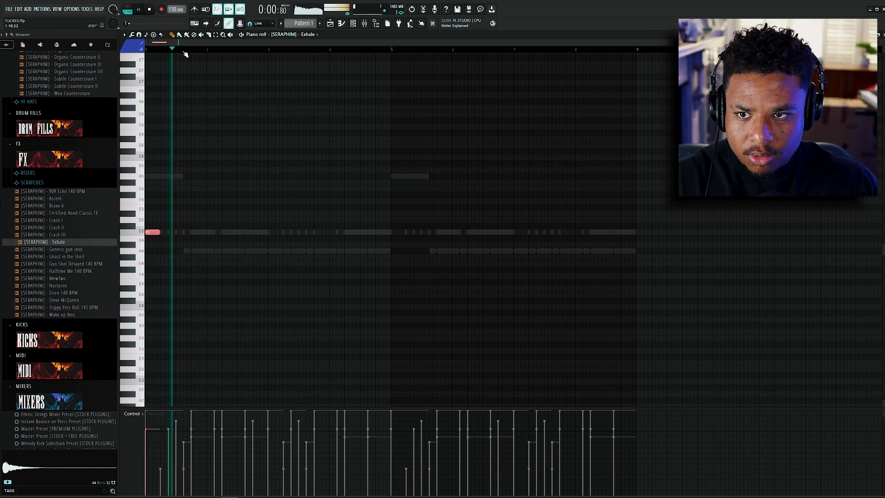
Repeat the Exhale C5 note from bar 1 at the start of bar 5.
key("space")
key("ctrl+a")
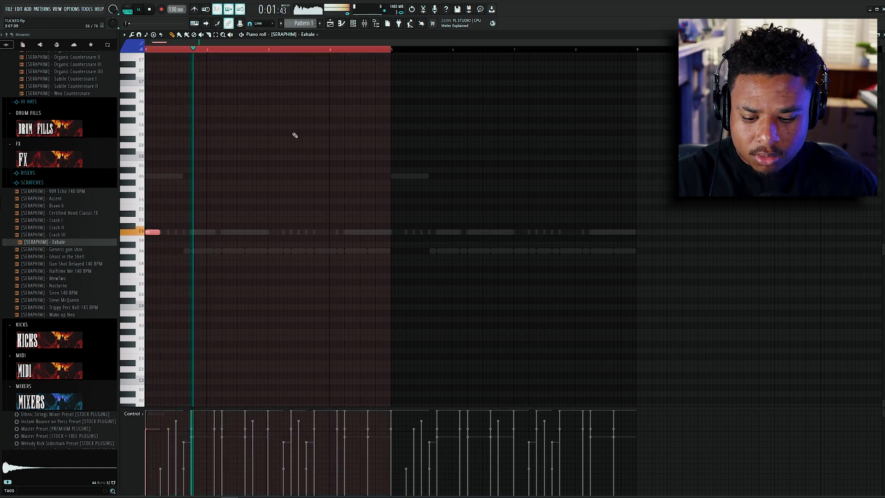
key("ctrl+b")
key("ctrl+d")
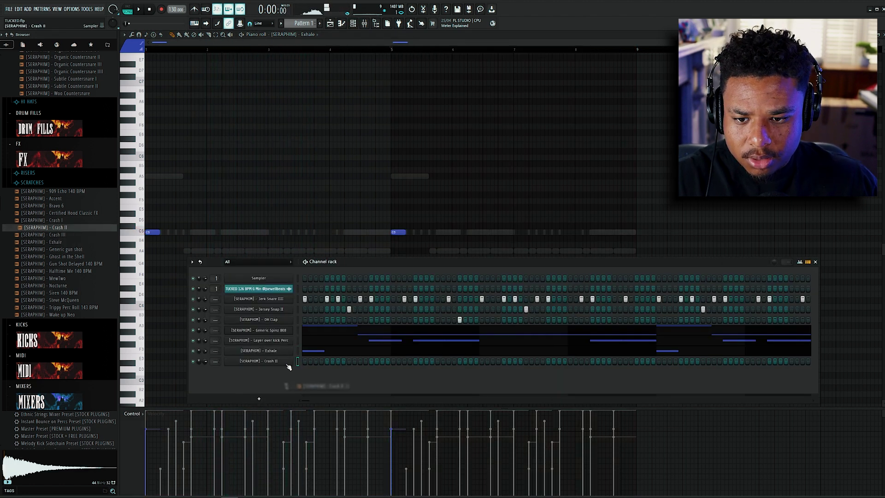
Lower the Crash II channel volume to about 31% and place its C5 notes at the start of bars 2 and 4.
left_click(259, 362)
left_click_drag(329, 144, 330, 171)
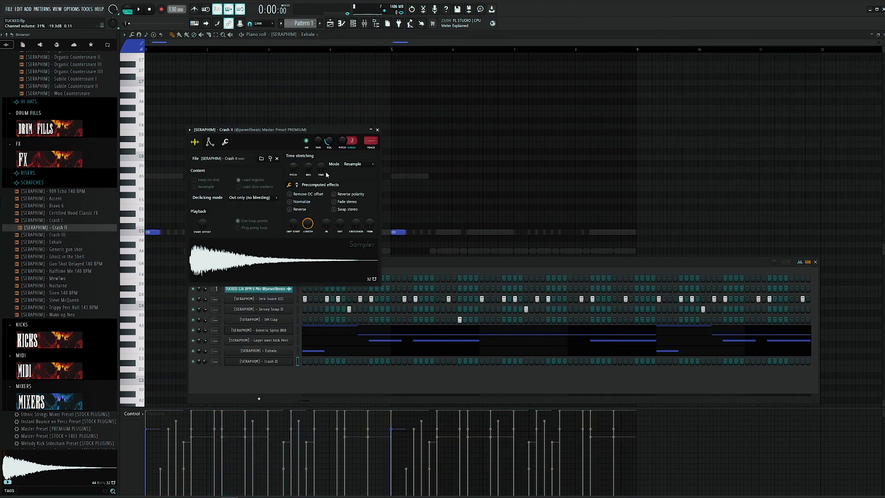
key("space")
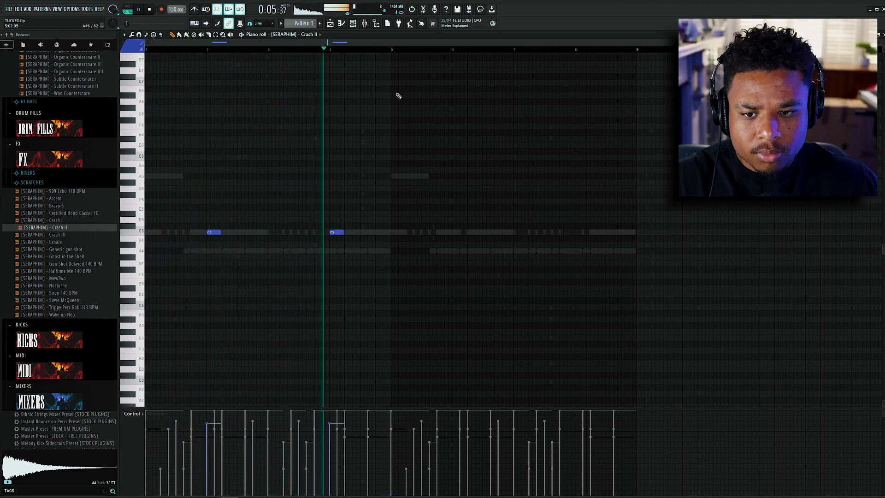
Repeat the Crash II notes from bars 1 to 4 across bars 5 to 8.
left_click_drag(391, 50, 147, 50)
key("ctrl+b")
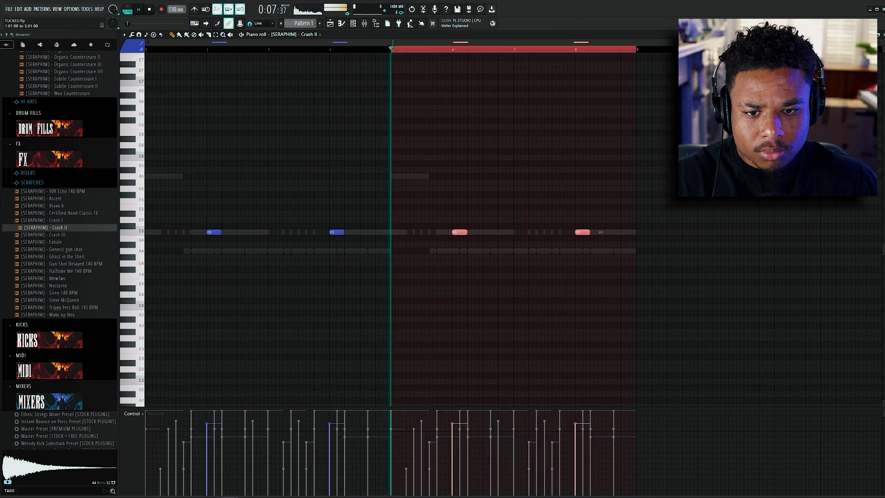
key("ctrl+a")
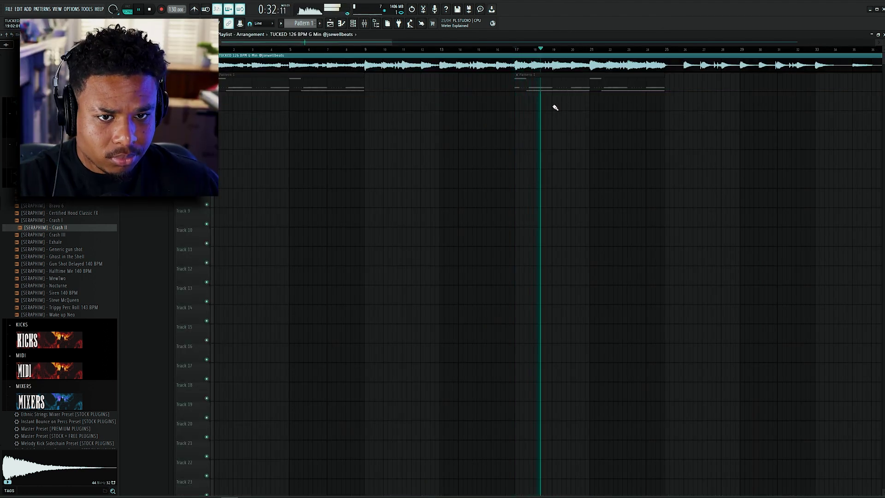
Create an automation clip for the mix level of the Sample track's Fruity Parametric EQ 2 and drop it to minimum over bars 17 to 25.
key("space")
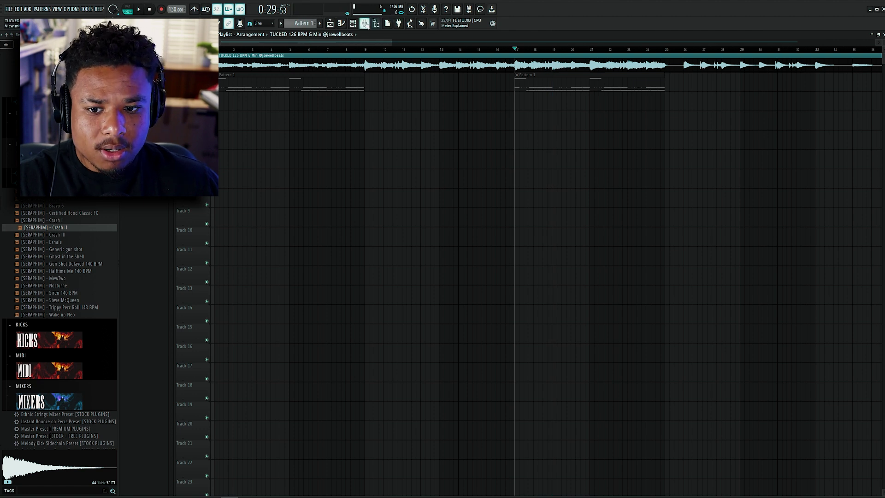
left_click(364, 23)
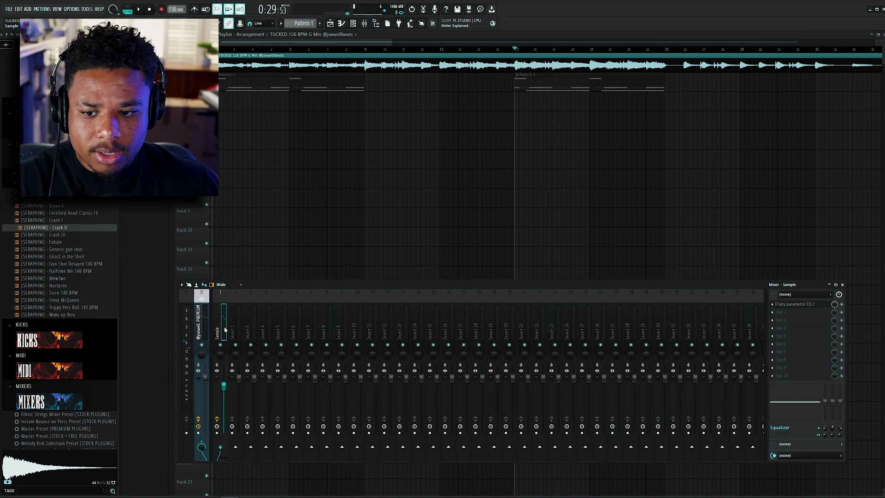
left_click(819, 306)
left_click_drag(360, 105, 420, 116)
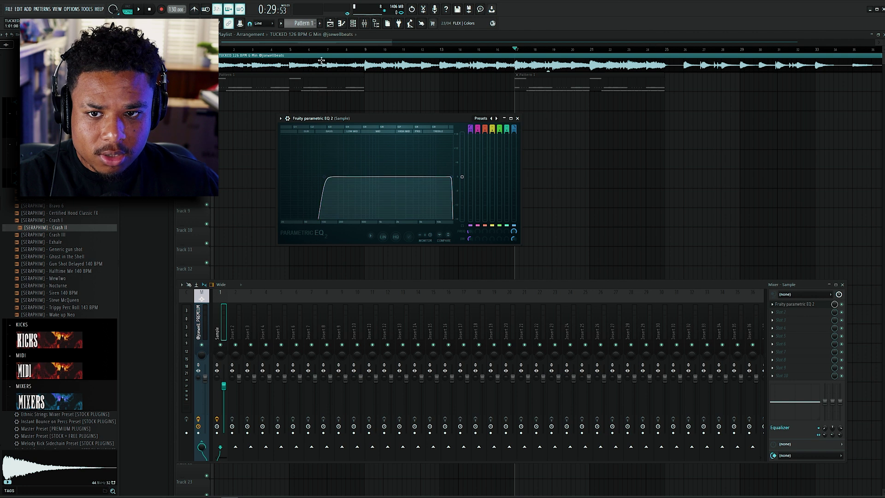
right_click(834, 305)
left_click(856, 354)
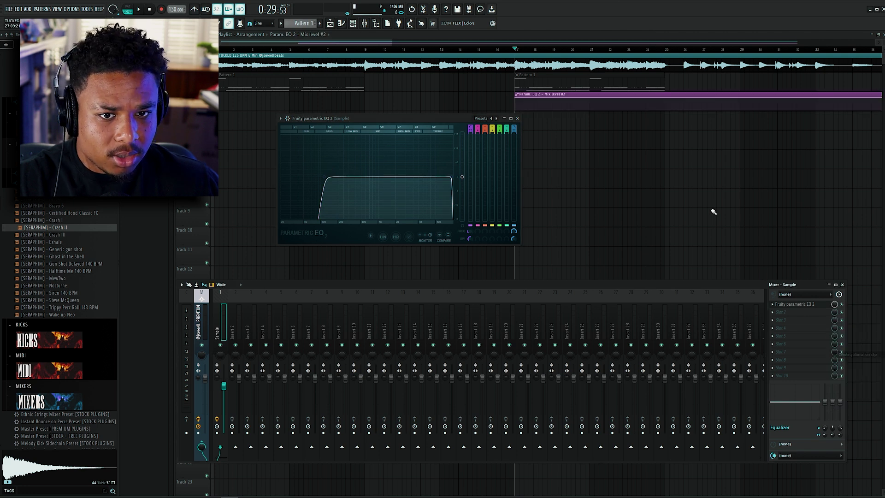
left_click_drag(513, 102, 666, 97)
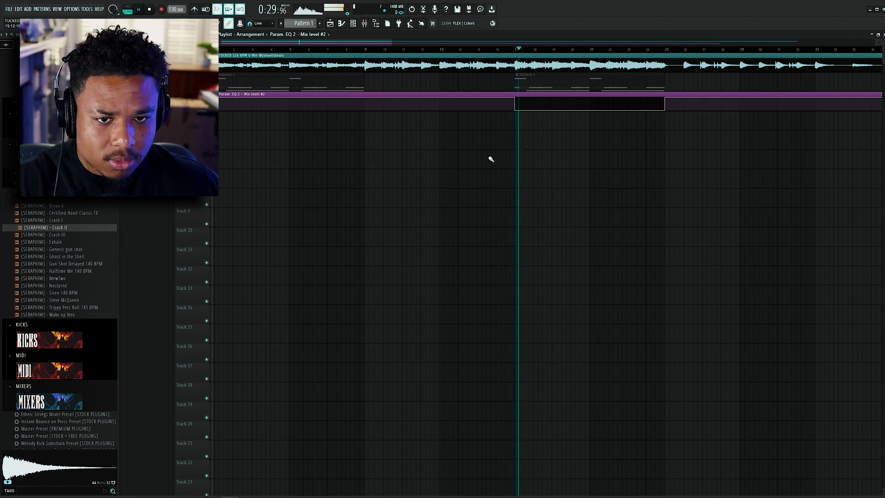
Cut away the sample and EQ automation after bar 25 and move the sliced eight-bar automation clips down to Track 6.
scroll(539, 113, "down", 1)
scroll(539, 113, "down", 1)
left_click_drag(537, 81, 535, 70)
right_click(557, 70)
right_click(553, 102)
left_click(322, 98)
left_click_drag(501, 137, 222, 100)
key("shift+Down")
key("shift+Down")
key("shift+Down")
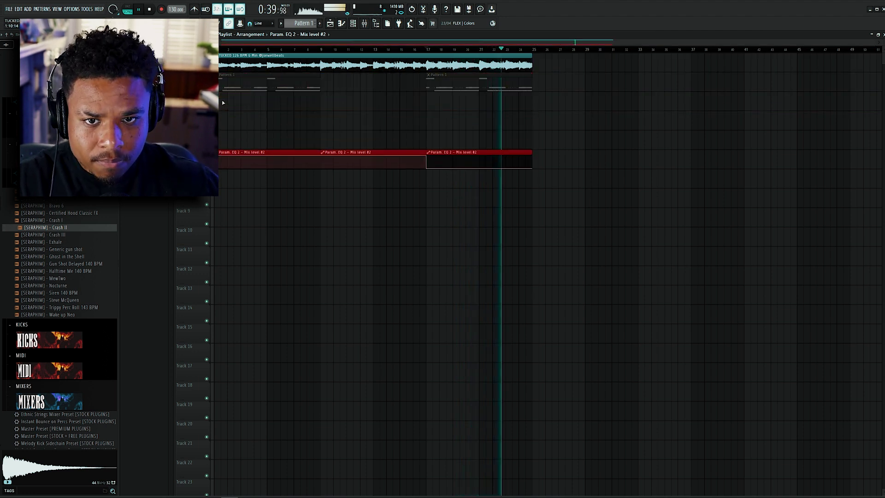
Shift the arrangement eight bars later and place the section with the lowered EQ mix in bars 1 to 8 as an intro.
left_click(433, 77)
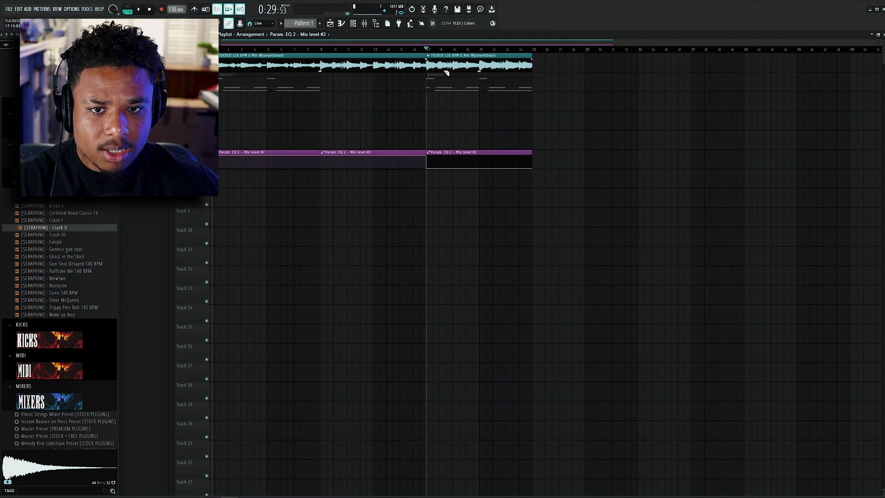
left_click_drag(585, 201, 347, 59)
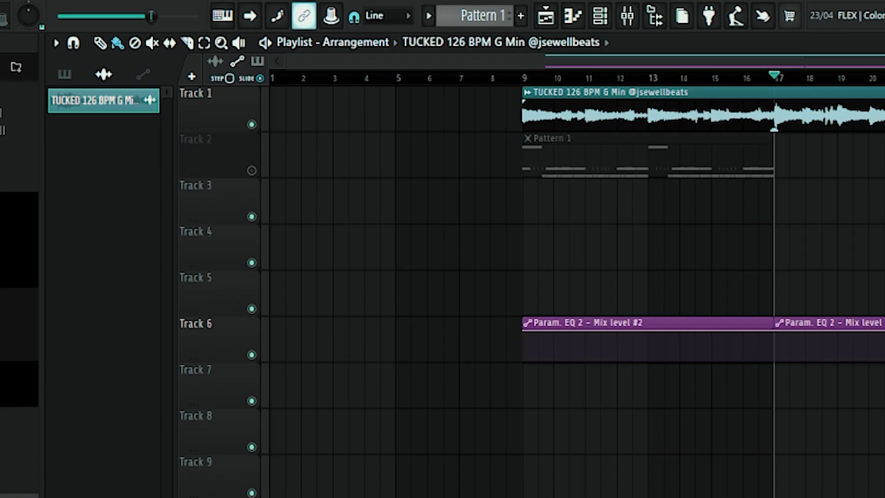
left_click(282, 110)
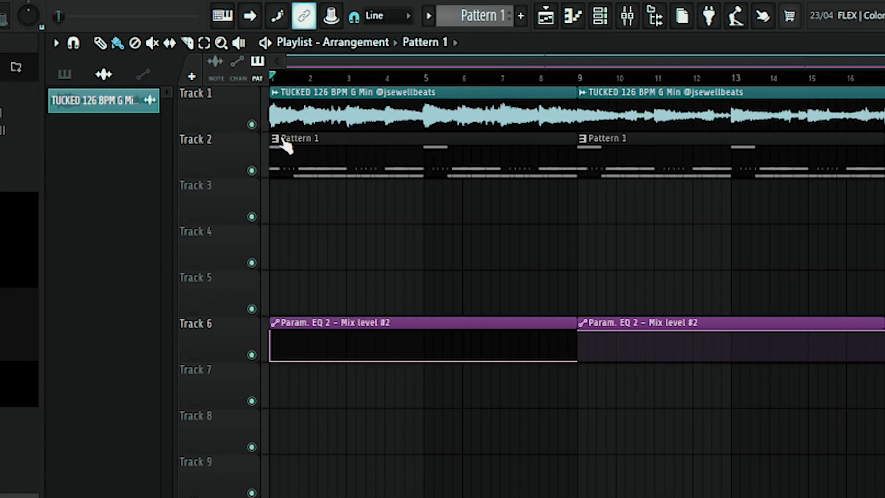
Make the intro's Pattern 1 clip unique and delete its Generic Spinz 808 and Layer over kick Perc notes.
left_click(276, 138)
left_click(317, 278)
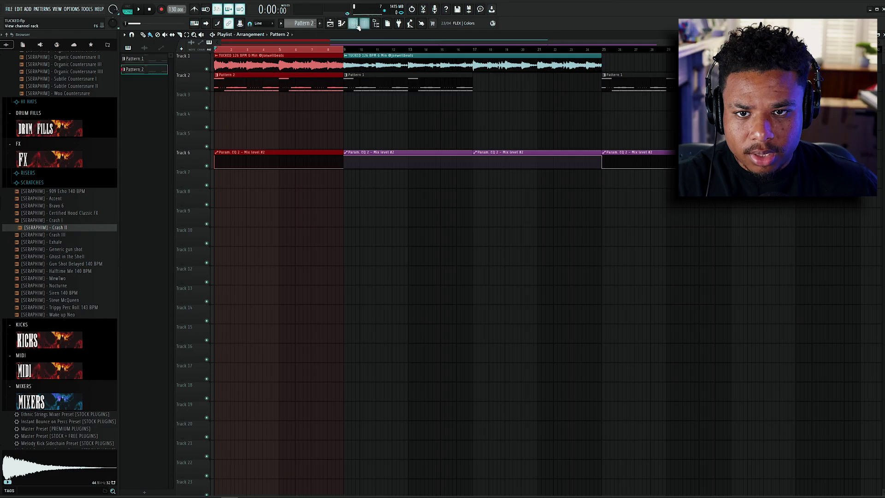
key("F6")
left_click(330, 320)
key("ctrl+a")
key("Delete")
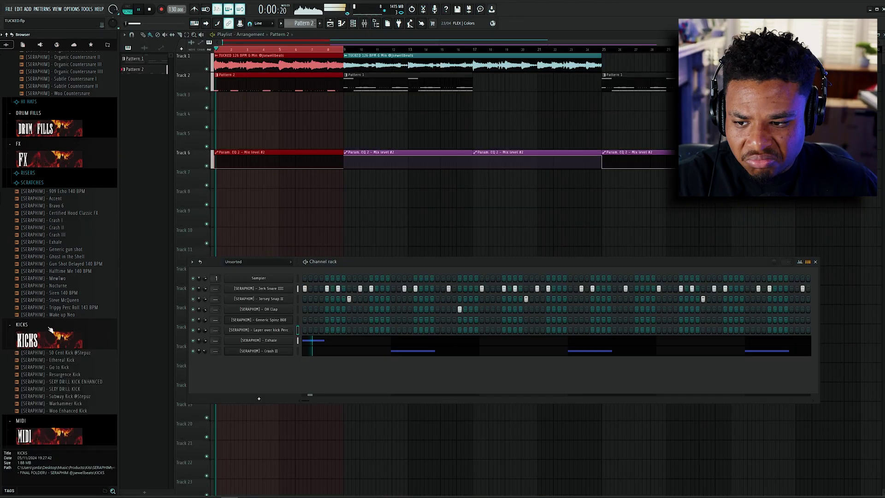
Add the SEXY DRILL KICK sample as a channel with the same steps as Jerk Snare III and open its piano roll.
scroll(83, 282, "down", 6)
left_click(70, 259)
left_click_drag(280, 382, 282, 379)
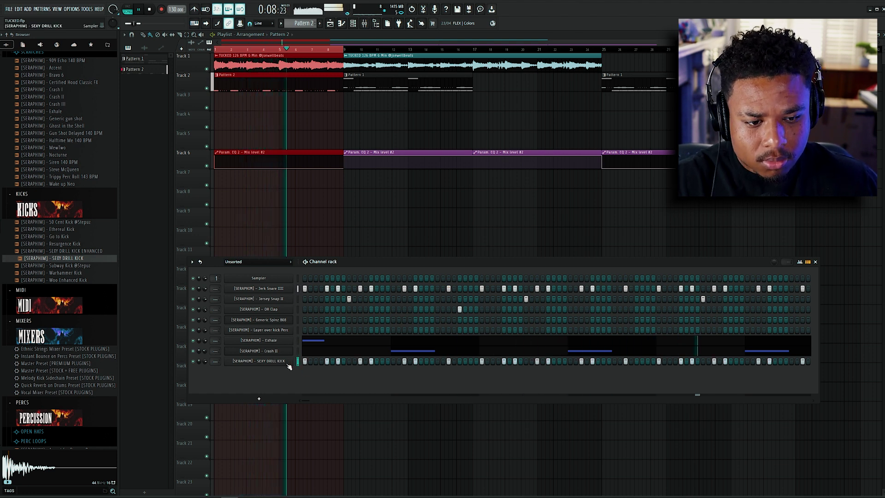
right_click(251, 362)
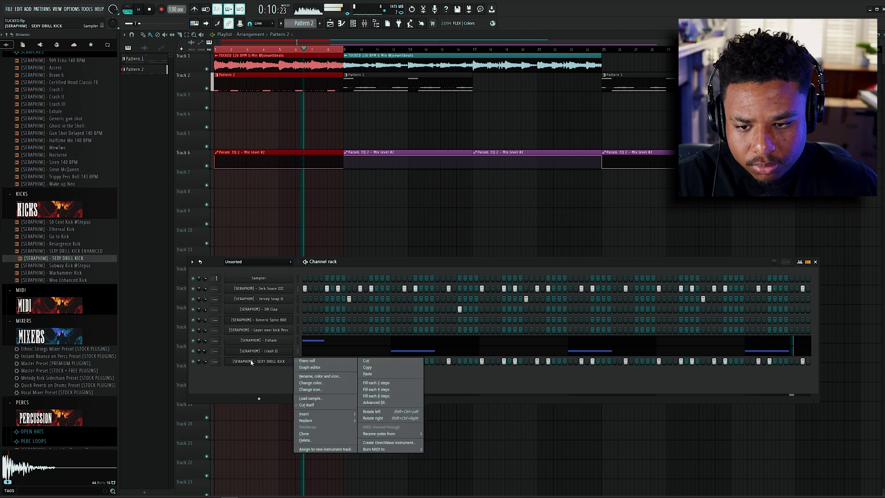
left_click(306, 361)
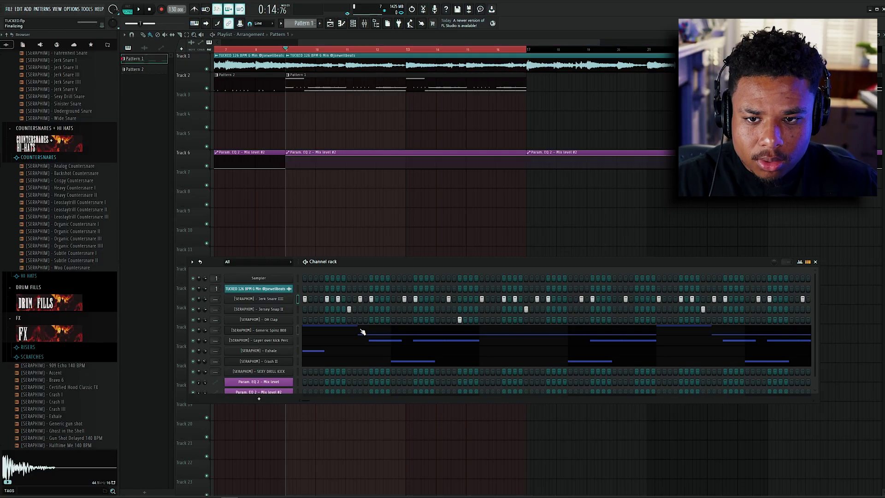
Play Pattern 1 and thin out the Generic Spinz 808 A4 notes in bars 2 to 4.
left_click(362, 332)
key("space")
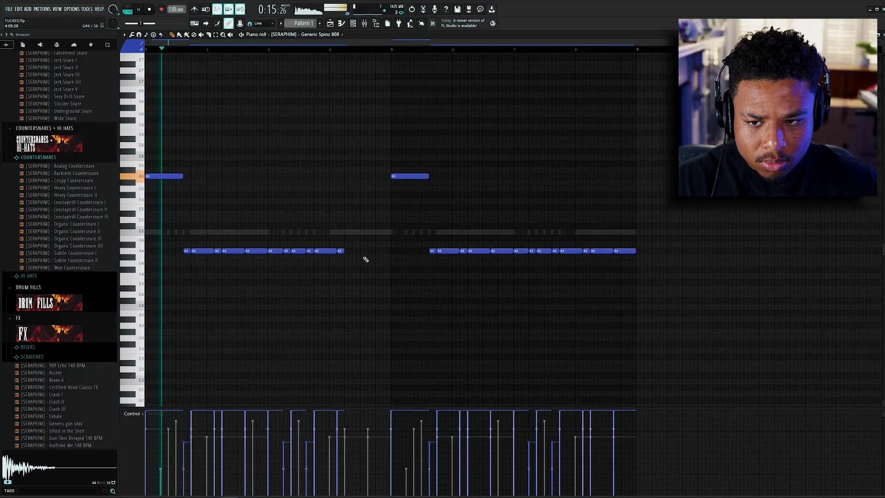
right_click(263, 250)
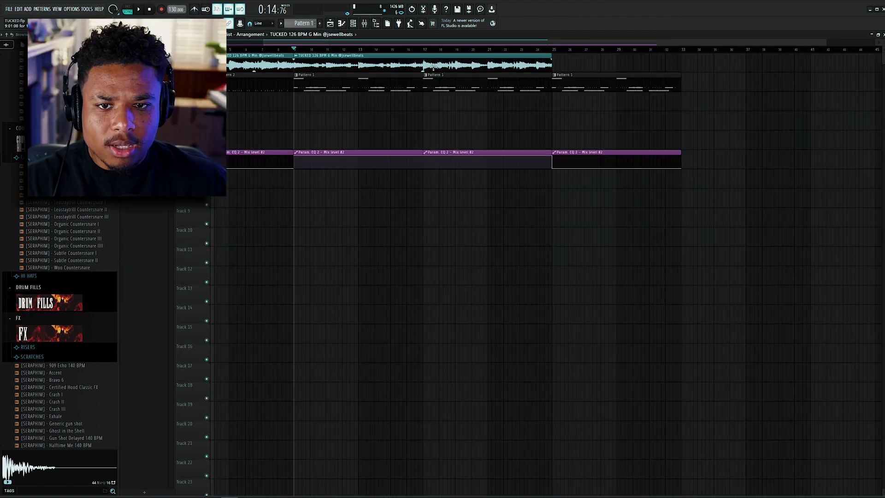
Place an eight-bar sample clip at bar 33 and copy the lowered EQ mix automation clip beneath it.
mouse_move(427, 70)
left_mouse_down()
mouse_move(427, 58)
mouse_move(544, 63)
left_mouse_up()
left_click_drag(367, 61, 498, 61)
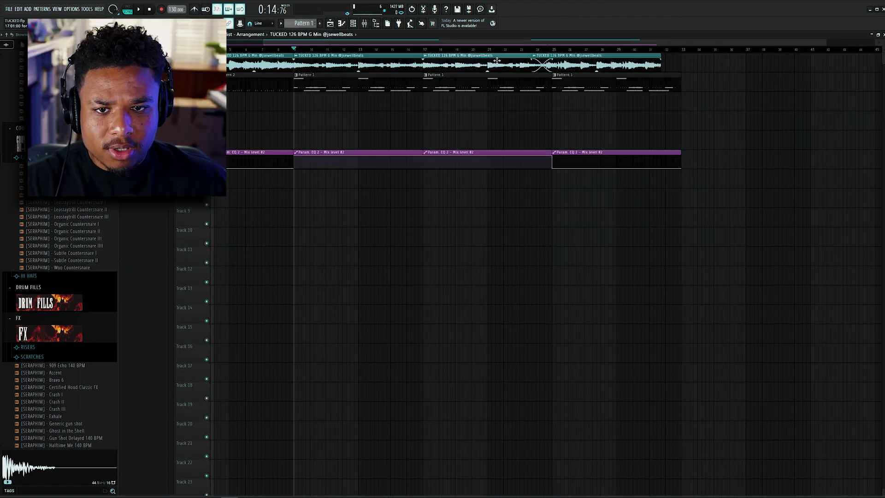
left_click_drag(554, 61, 573, 61)
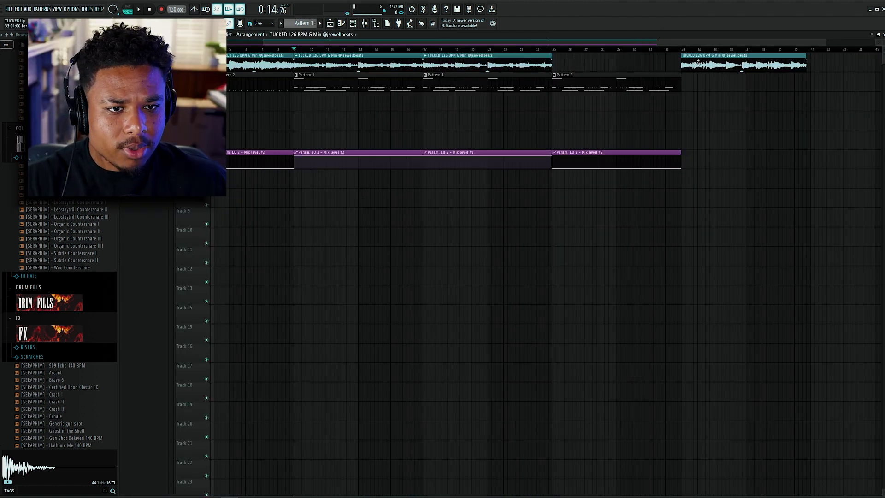
key("space")
left_click(580, 152)
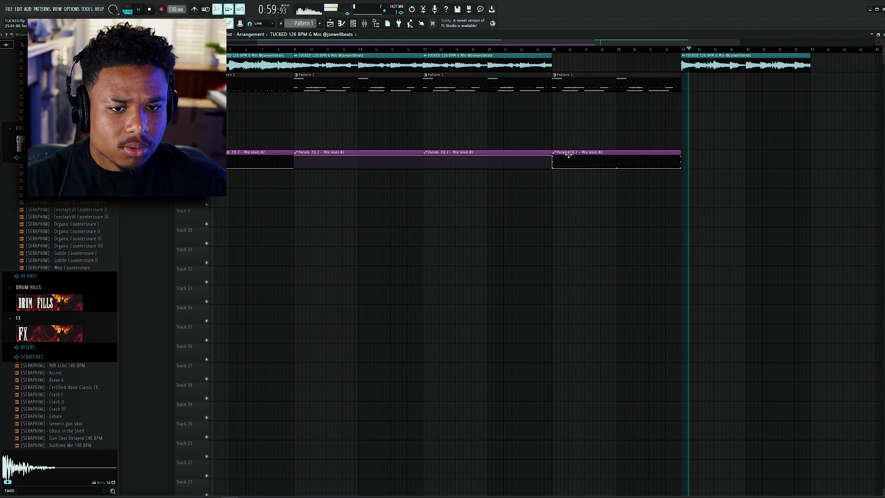
left_click(687, 159)
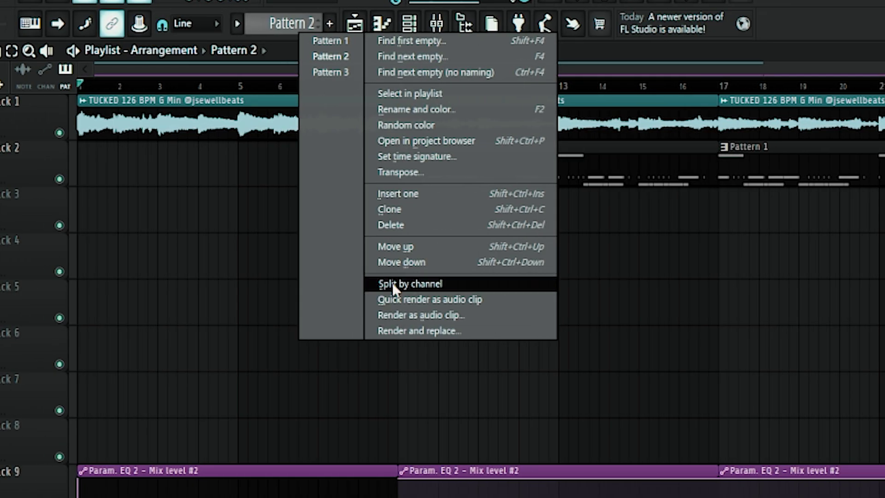
Split Pattern 2 by channel into separate playlist clips.
left_click(392, 283)
left_click_drag(307, 182, 423, 133)
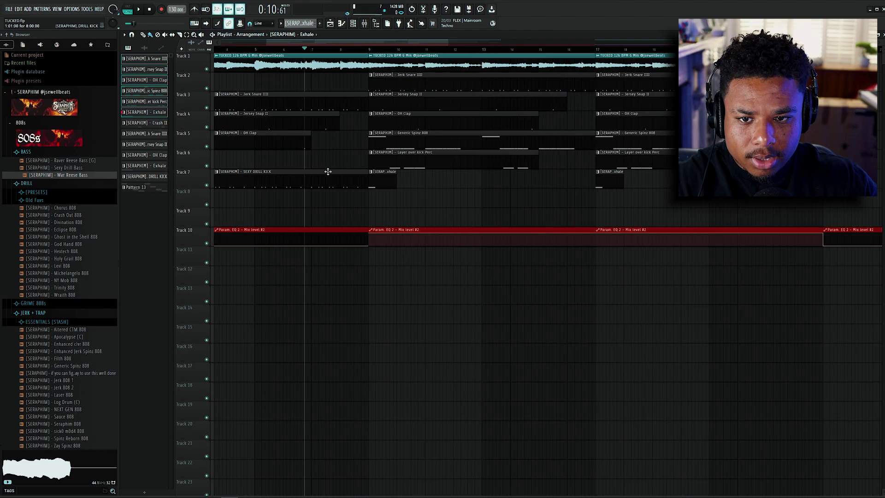
Trim the intro drum clips back to bar 8 and set the White Noise Riser on Track 9 to lead into bar 9.
scroll(381, 113, "up", 3)
key("space")
left_click_drag(420, 103, 343, 102)
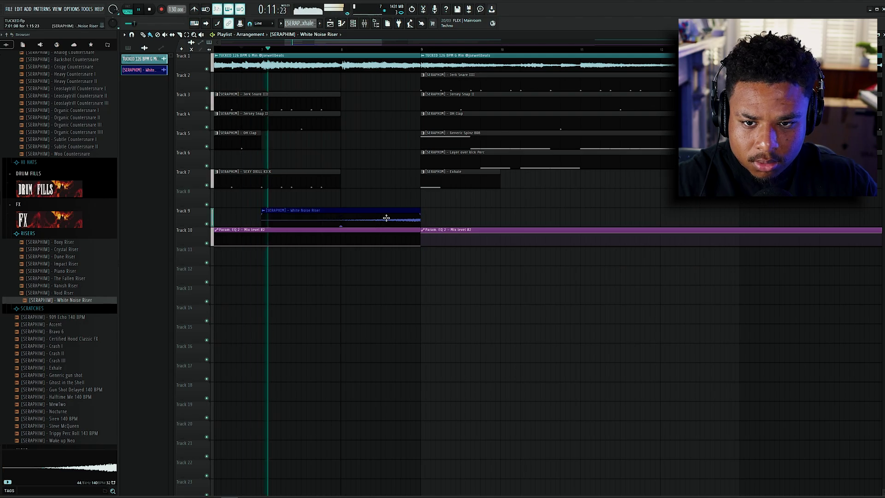
double_click(387, 218)
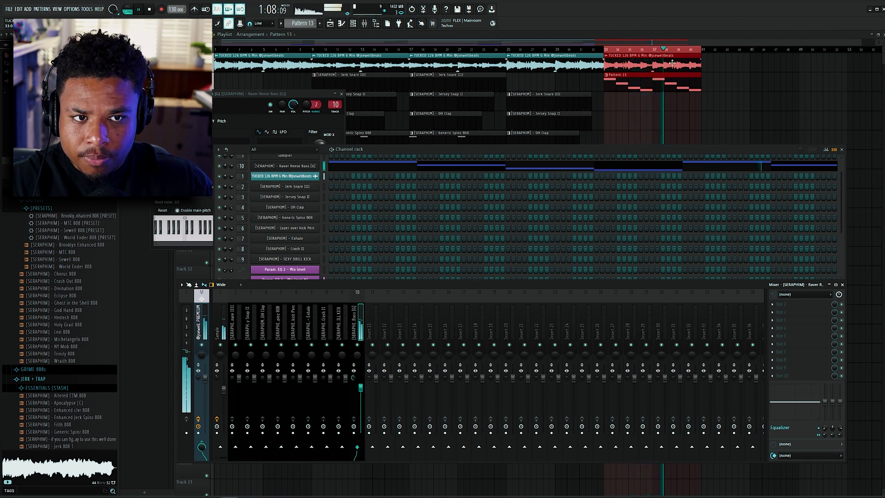
Copy the White Noise Riser clip from before bar 25 to Track 8 so it ends at bar 41, and select clips for further arranging.
left_click(672, 111, "ctrl")
scroll(512, 221, "down", 1)
left_click_drag(493, 218, 681, 188)
left_click_drag(488, 263, 479, 207)
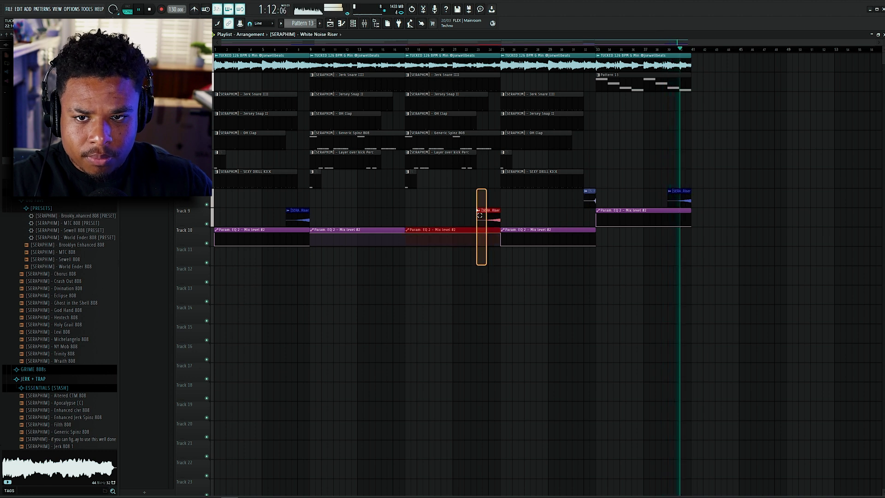
left_click_drag(306, 283, 267, 130)
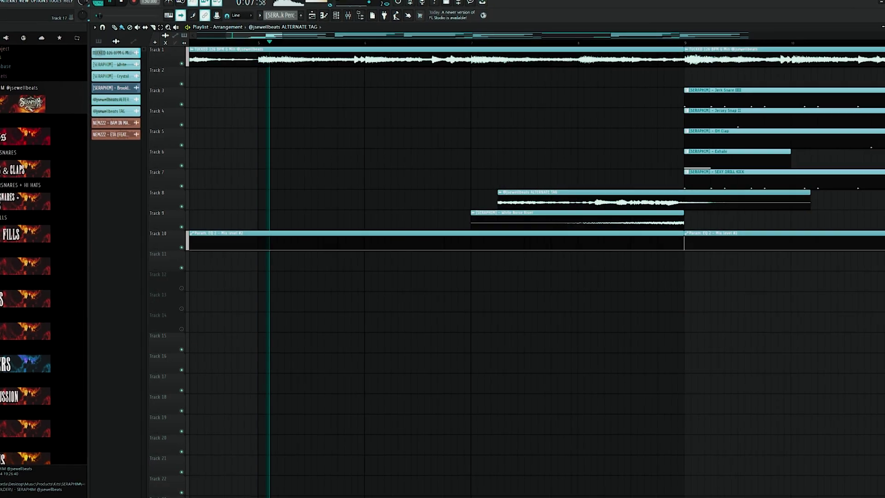